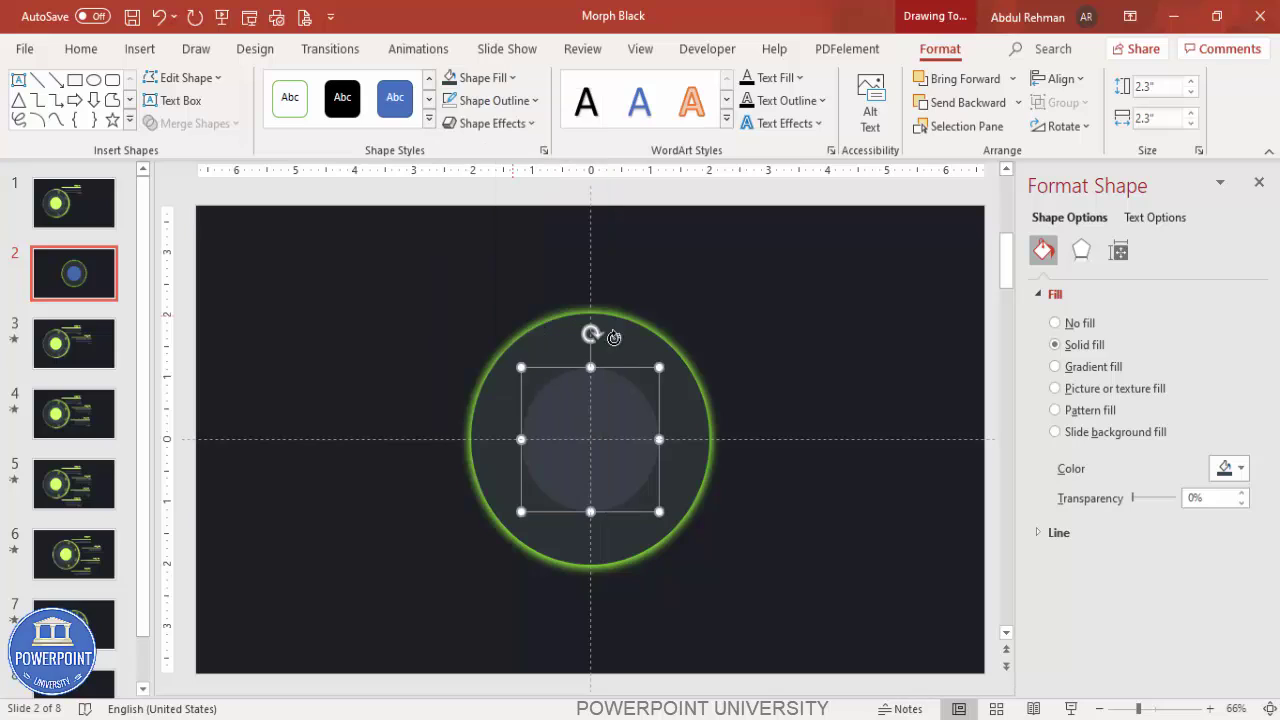
Apply a Round top bevel to the grey centre disc
{"action": "left_click", "coordinate": [1080, 254]}
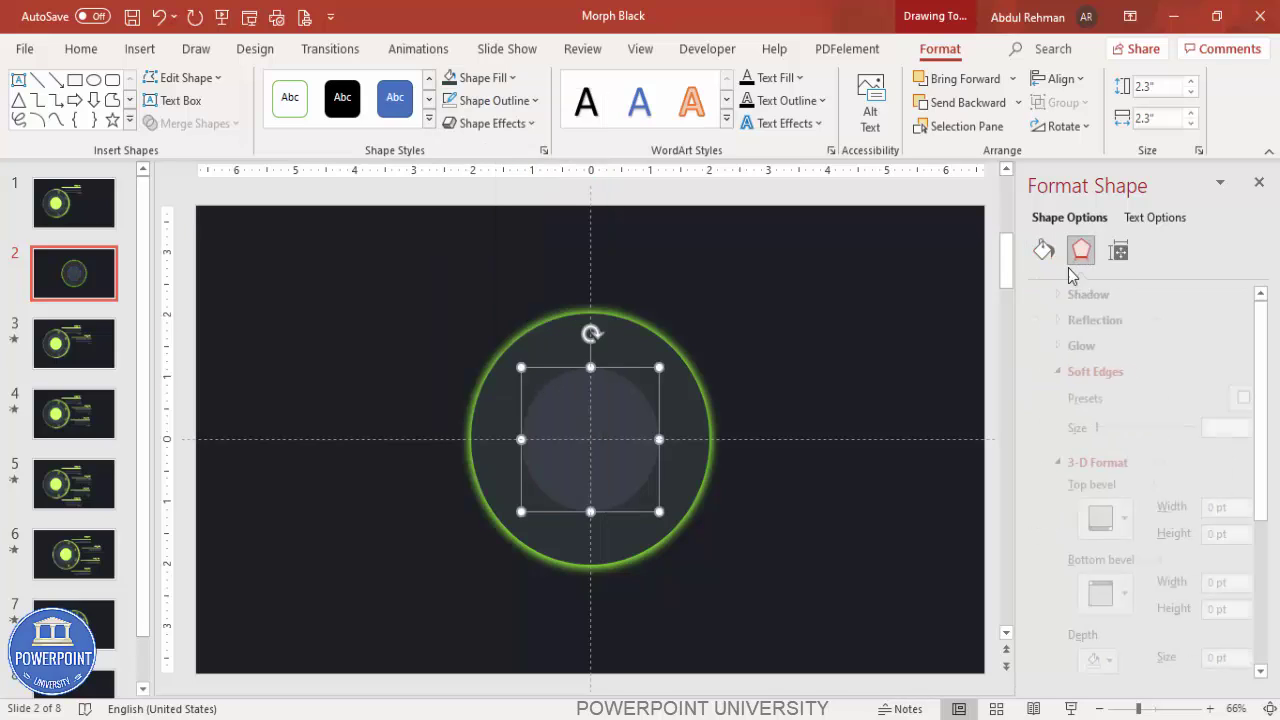
{"action": "left_click", "coordinate": [1082, 517]}
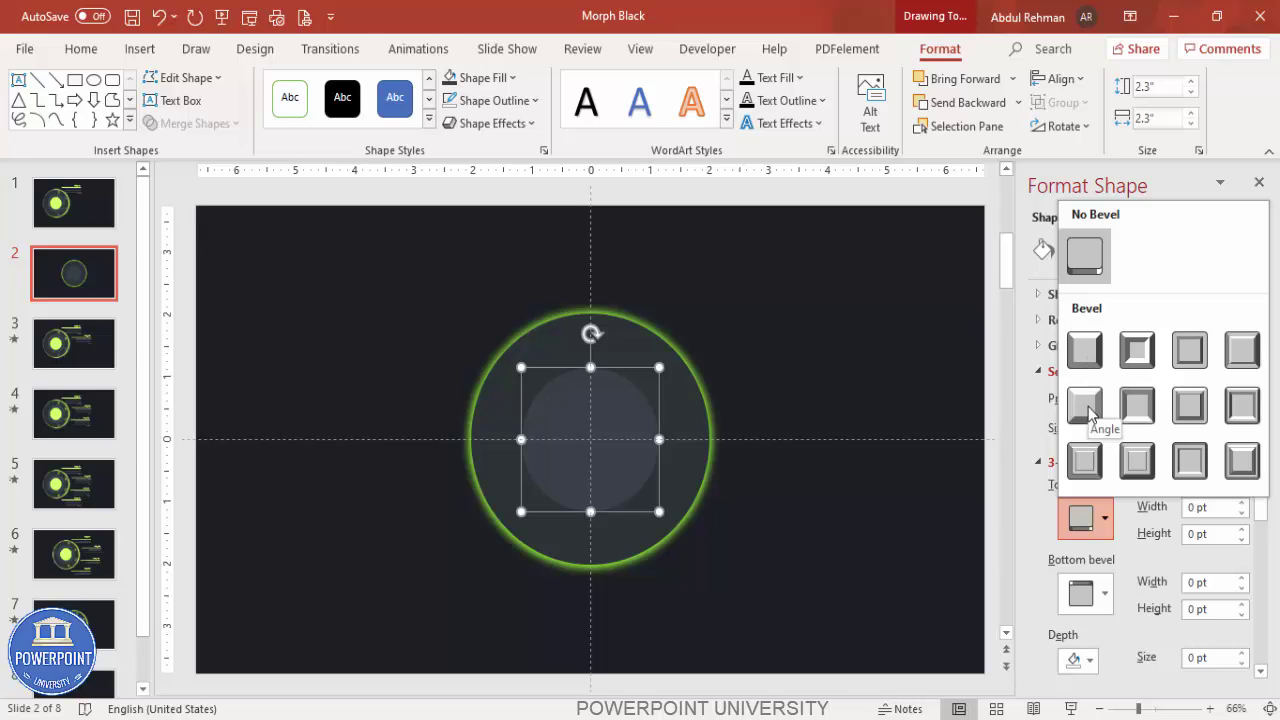
{"action": "left_click", "coordinate": [1084, 349]}
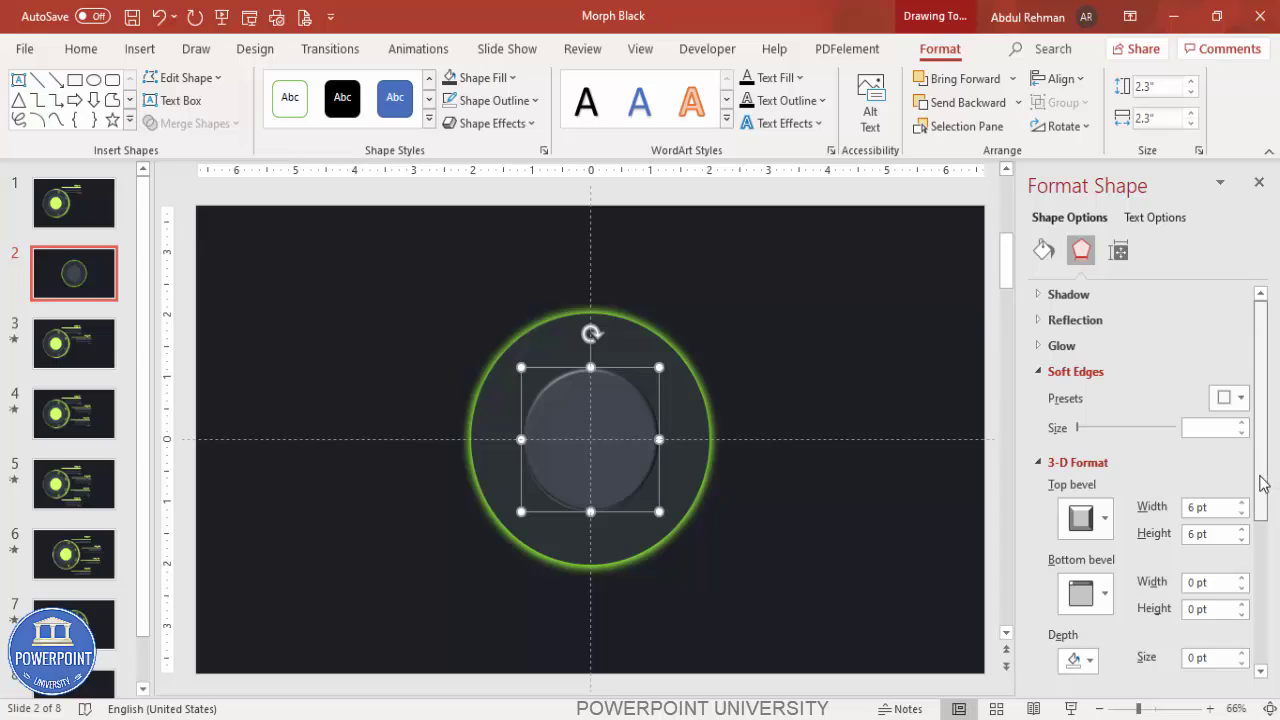
Try several lighting presets on the disc and give it a different surface material
{"action": "scroll", "coordinate": [1260, 482], "scroll_direction": "down", "scroll_amount": 1}
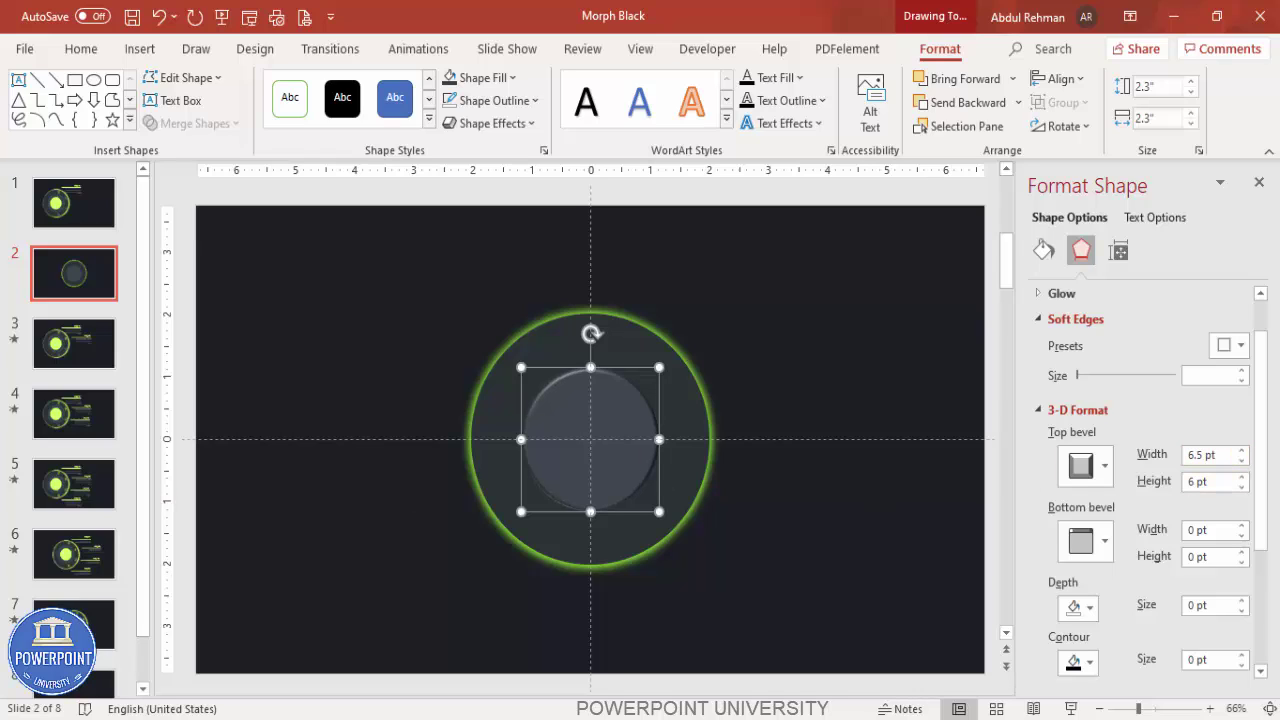
{"action": "scroll", "coordinate": [1260, 530], "scroll_direction": "down", "scroll_amount": 2}
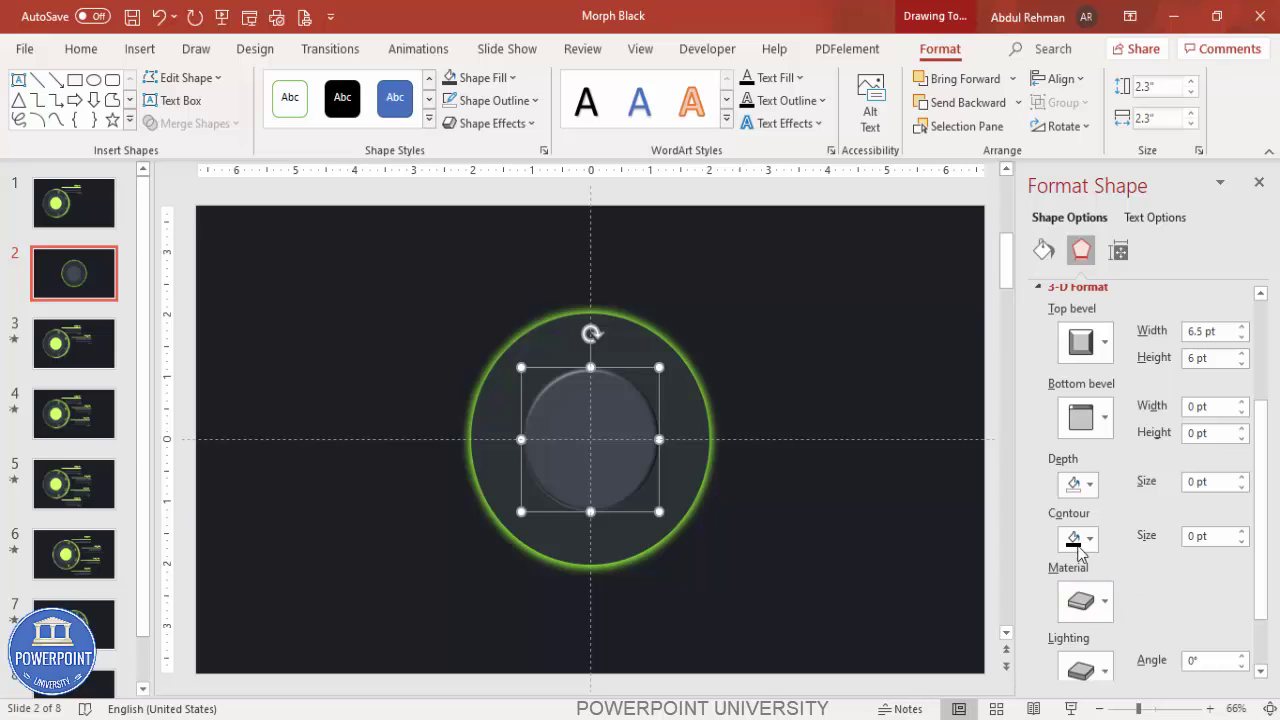
{"action": "left_click_drag", "start_coordinate": [1265, 551], "coordinate": [1266, 591]}
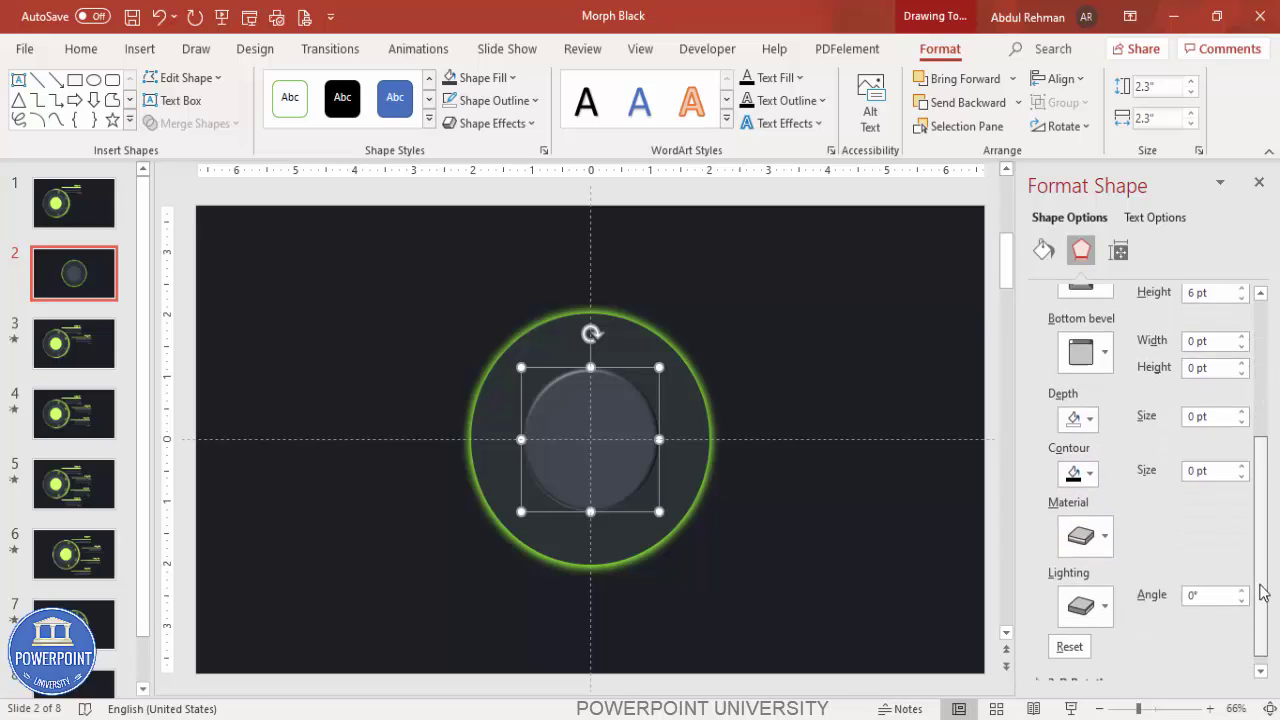
{"action": "left_click", "coordinate": [1100, 610]}
{"action": "left_click", "coordinate": [1122, 553]}
{"action": "left_click", "coordinate": [1090, 537]}
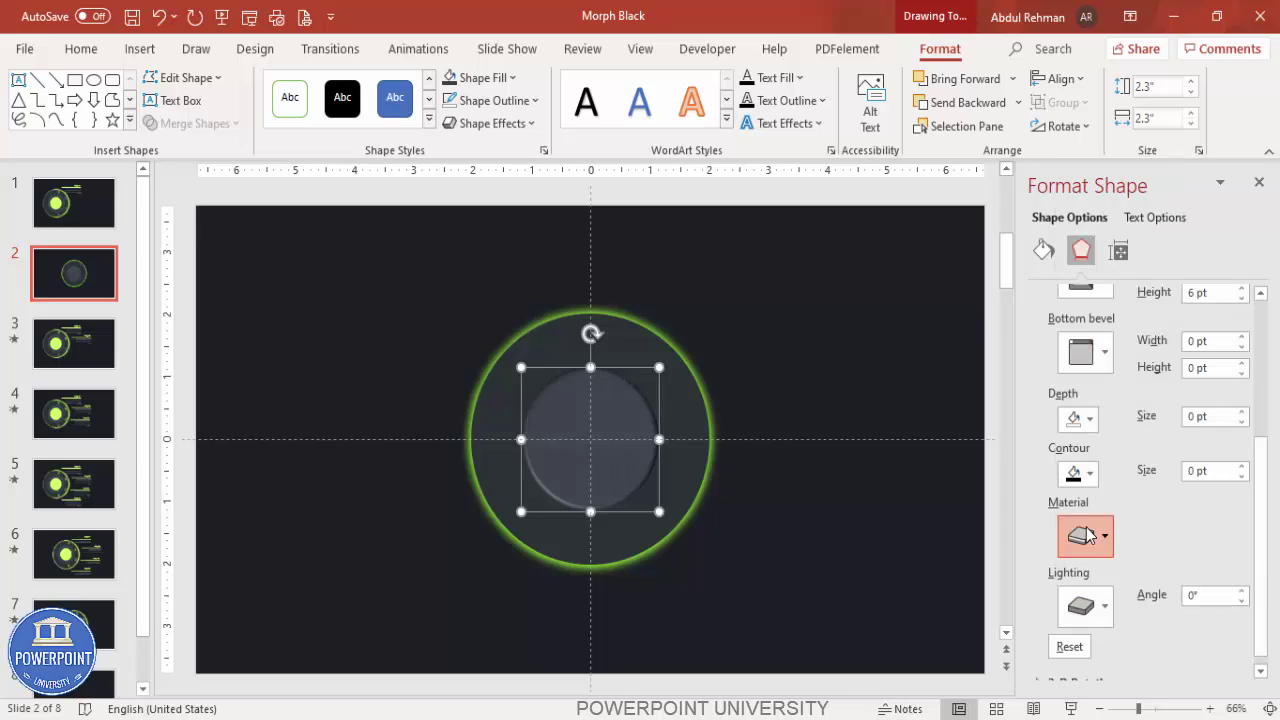
{"action": "left_click", "coordinate": [1182, 298]}
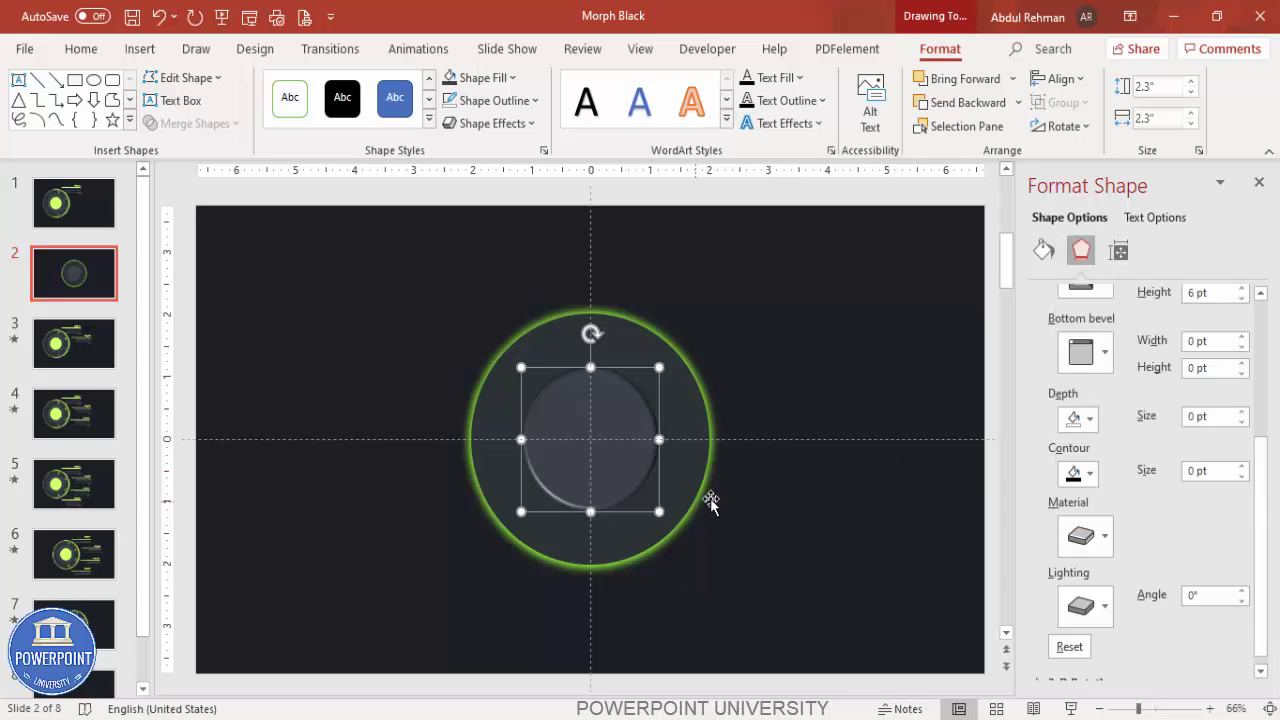
Draw a small oval circle over the centre of the grey disc
{"action": "left_click", "coordinate": [139, 49]}
{"action": "left_click", "coordinate": [301, 118]}
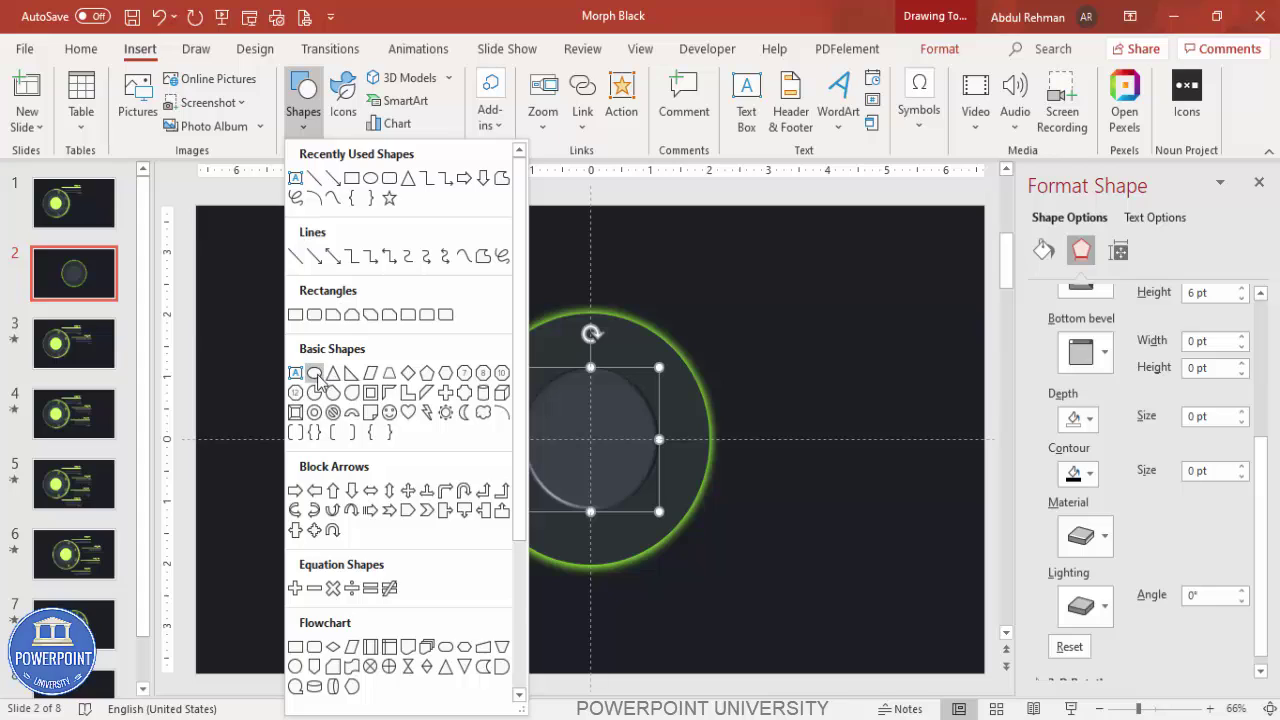
{"action": "left_click", "coordinate": [314, 372]}
{"action": "left_click_drag", "start_coordinate": [561, 404], "coordinate": [647, 494]}
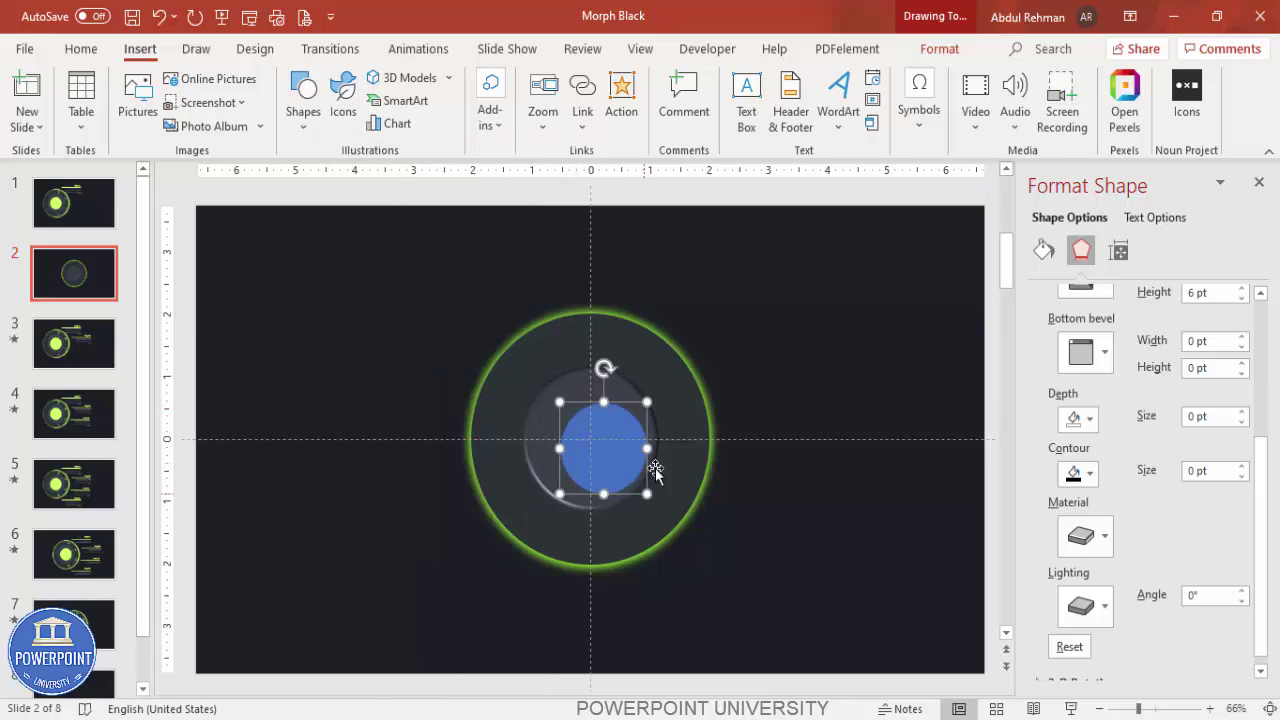
Remove the circle's outline and fill it lime green
{"action": "left_click", "coordinate": [513, 103]}
{"action": "left_click", "coordinate": [515, 371]}
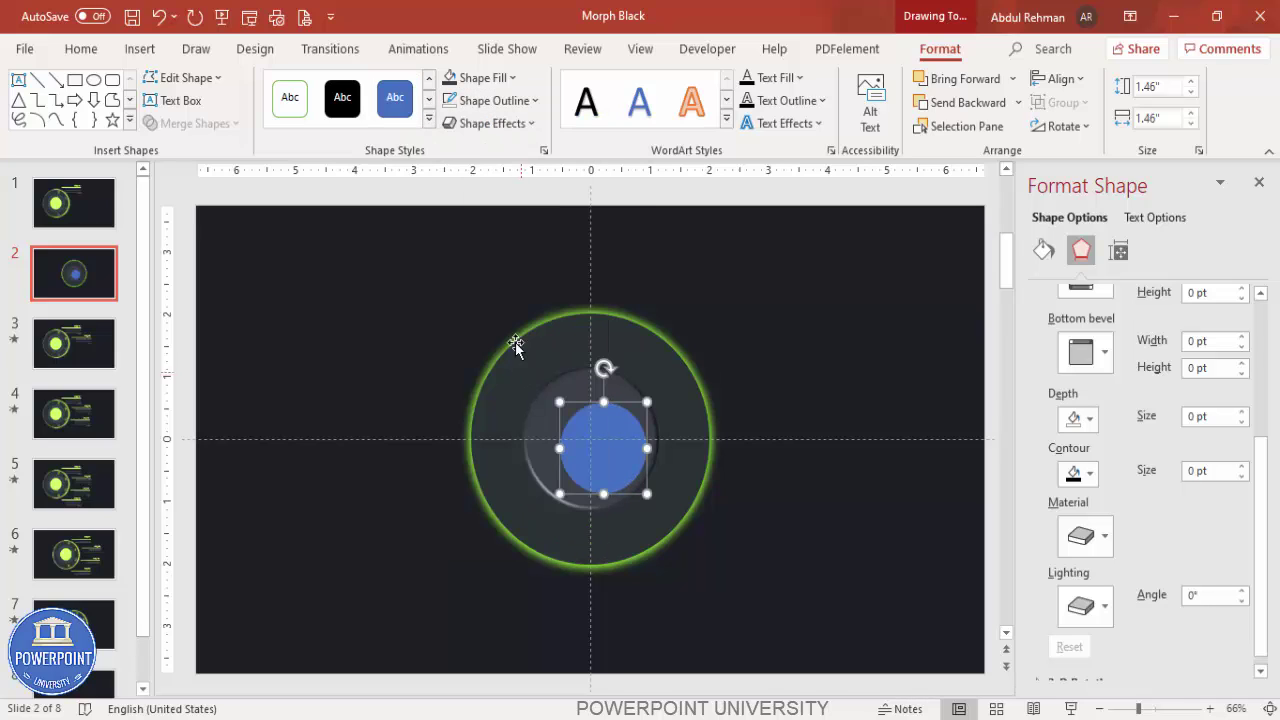
{"action": "left_click", "coordinate": [509, 79]}
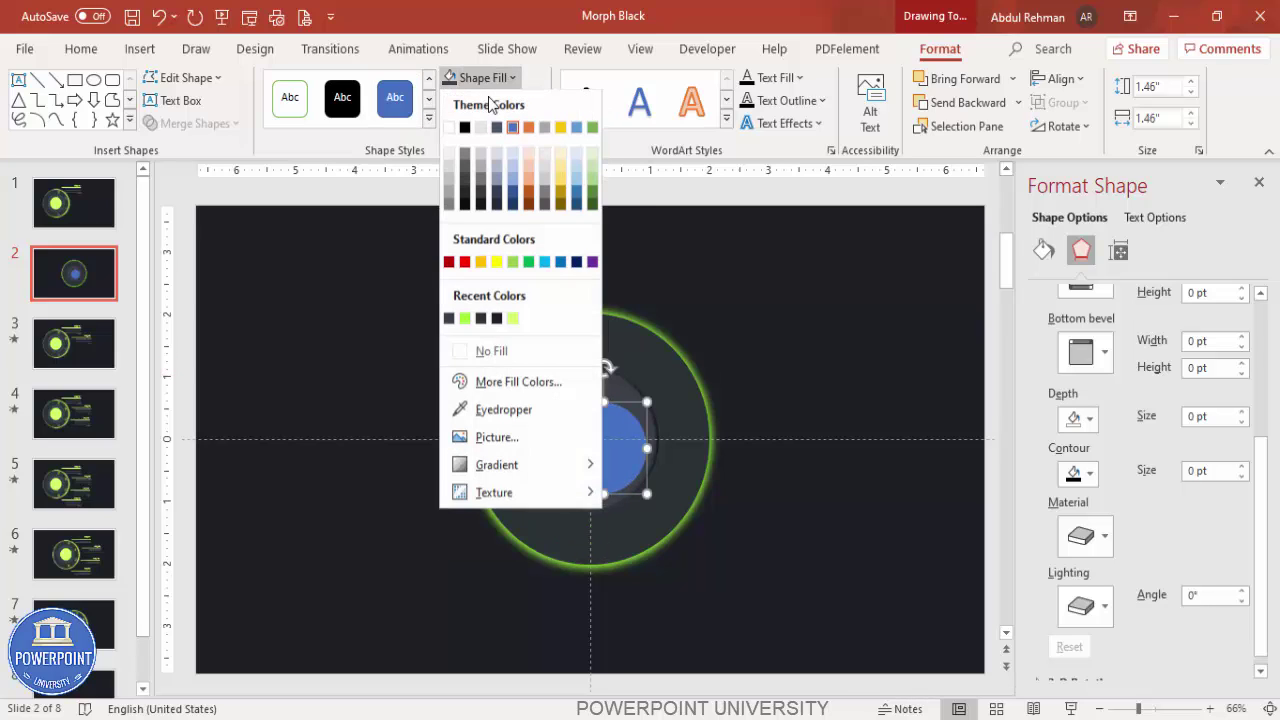
{"action": "left_click", "coordinate": [465, 320]}
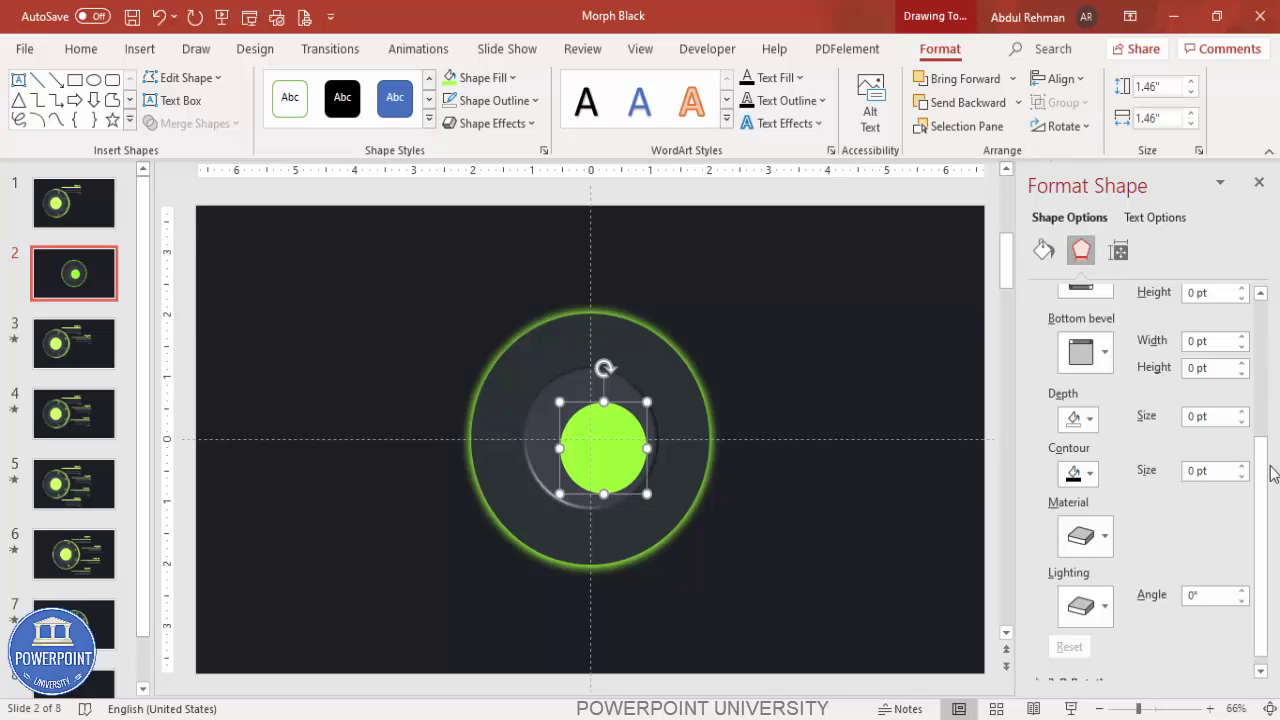
{"action": "left_click_drag", "start_coordinate": [1272, 472], "coordinate": [1266, 300]}
Give the lime circle an Inside Center shadow with 37 pt blur
{"action": "left_click", "coordinate": [1100, 295]}
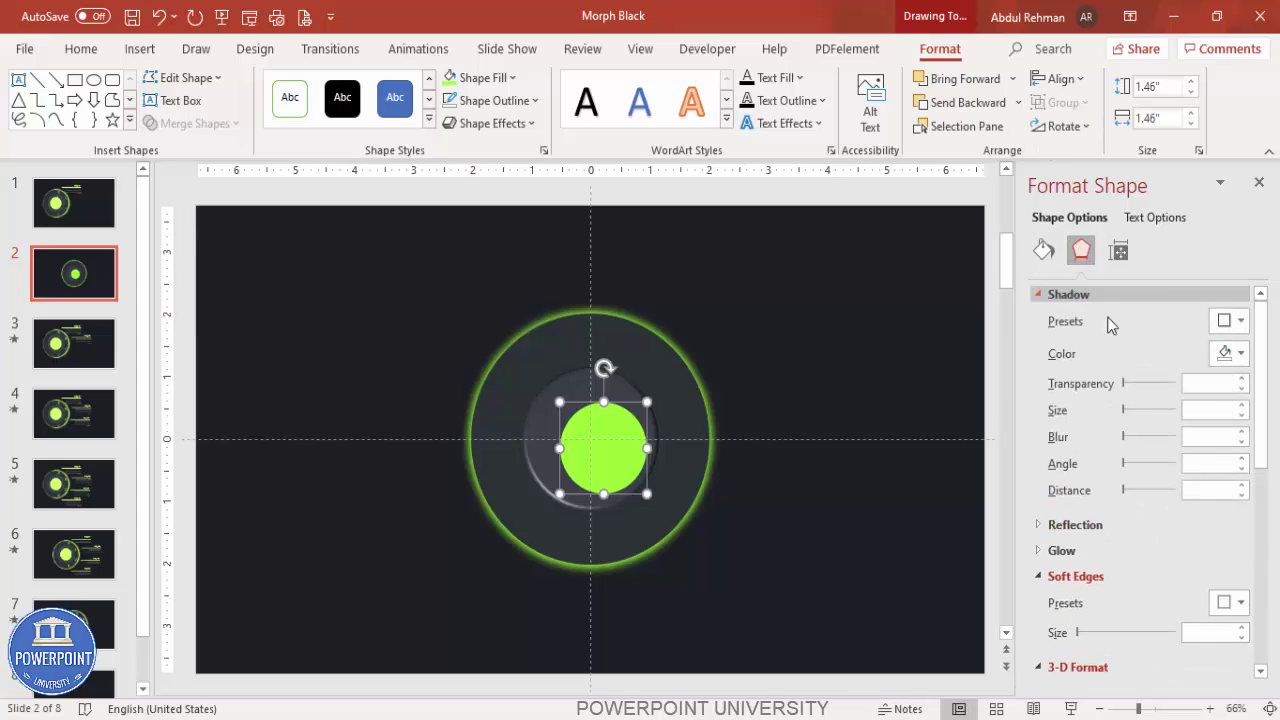
{"action": "left_click", "coordinate": [1236, 322]}
{"action": "left_click_drag", "start_coordinate": [1272, 385], "coordinate": [1274, 482]}
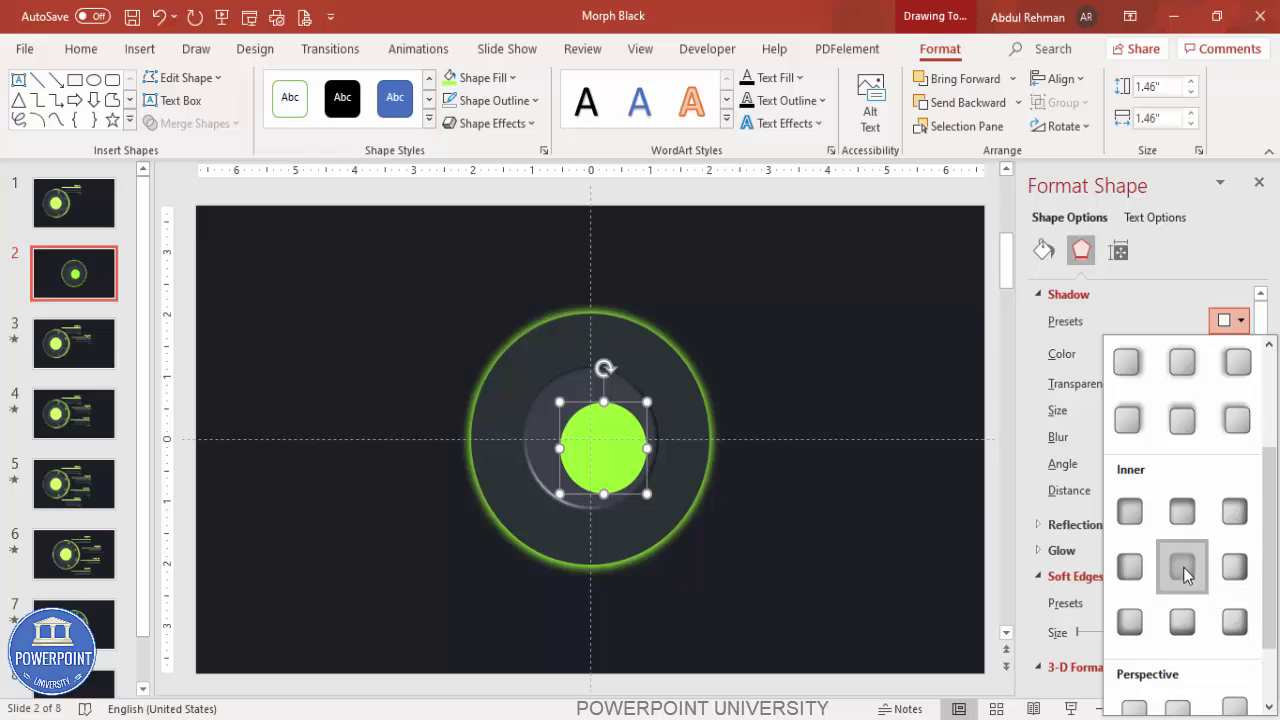
{"action": "left_click", "coordinate": [1184, 569]}
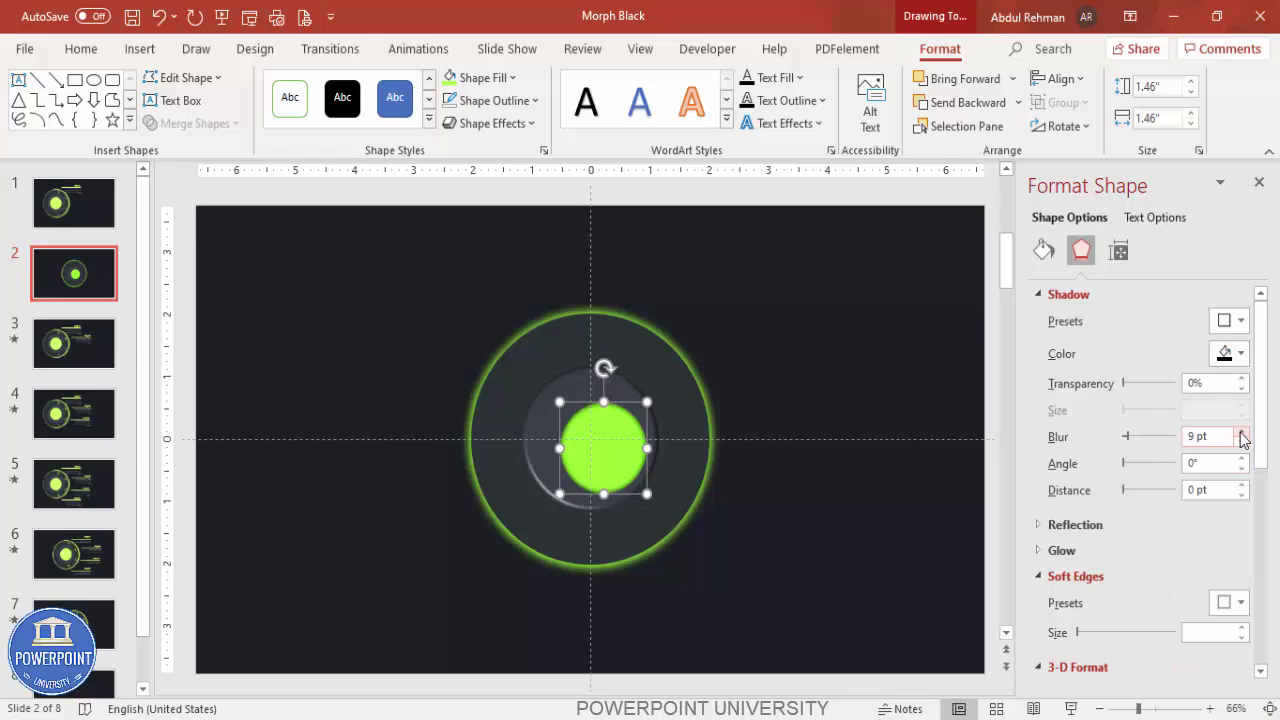
{"action": "left_click_drag", "start_coordinate": [1243, 440], "coordinate": [1243, 440]}
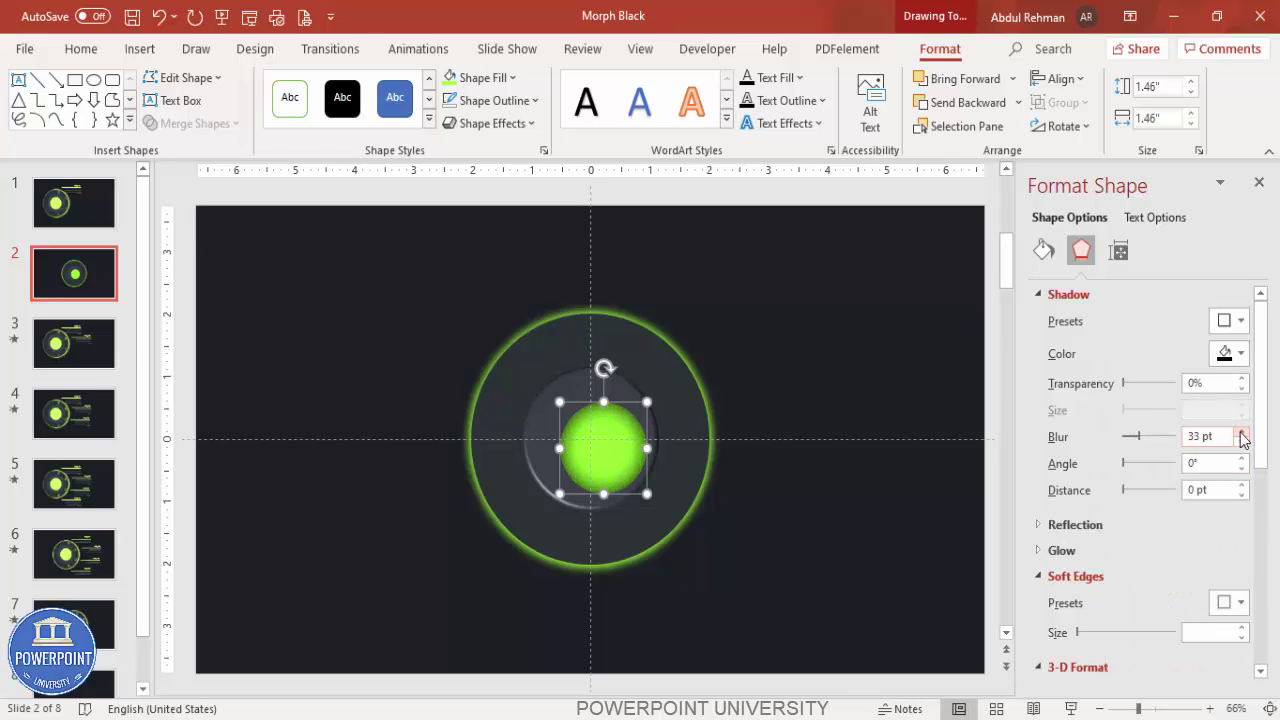
Align the circle to the slide's centre and middle, then deselect it
{"action": "left_click", "coordinate": [1080, 82]}
{"action": "left_click", "coordinate": [1094, 133]}
{"action": "left_click", "coordinate": [1060, 78]}
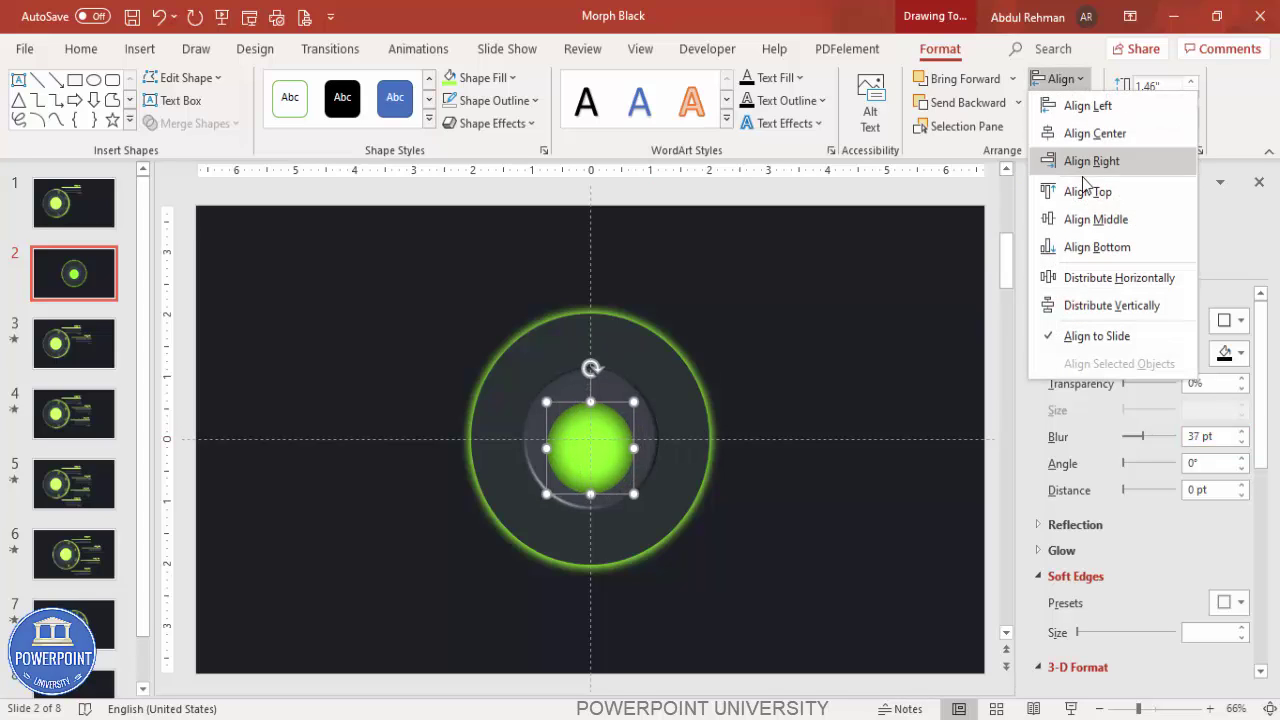
{"action": "left_click", "coordinate": [1095, 219]}
{"action": "left_click", "coordinate": [800, 330]}
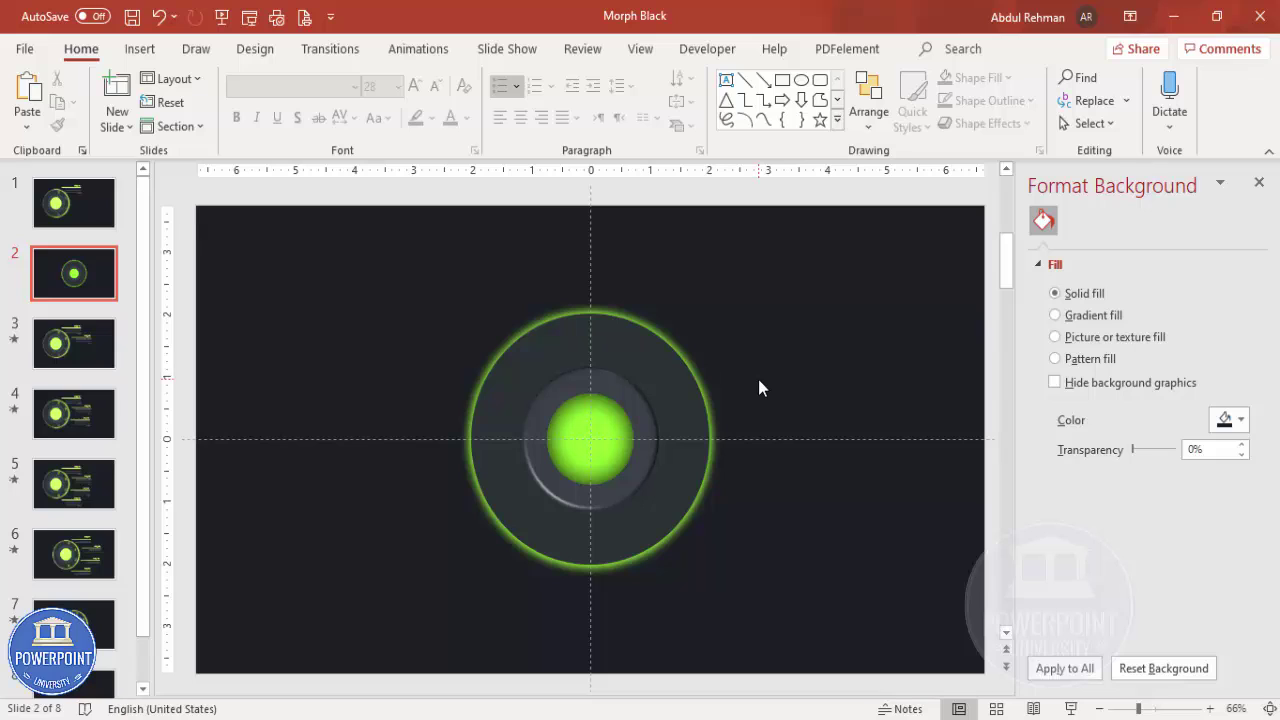
Insert the target, bar chart, gear, head-with-gears and lightbulb icons from the icon library
{"action": "left_click", "coordinate": [141, 52]}
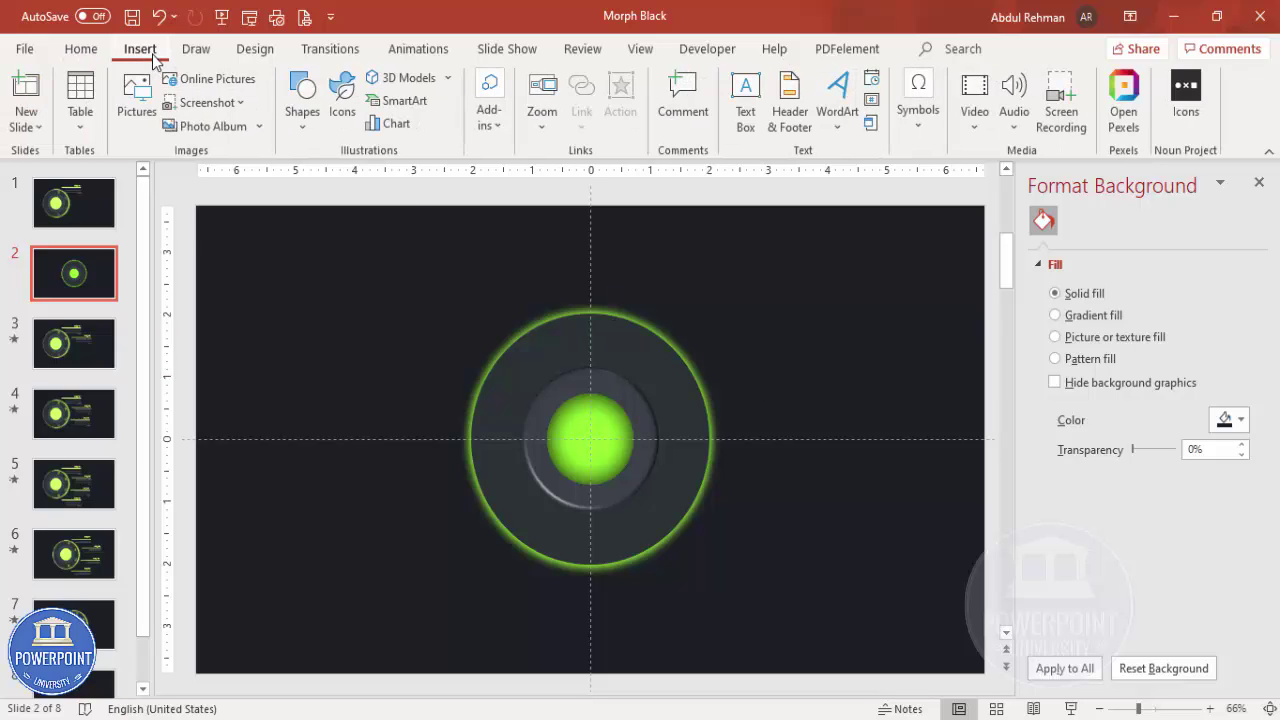
{"action": "left_click", "coordinate": [336, 128]}
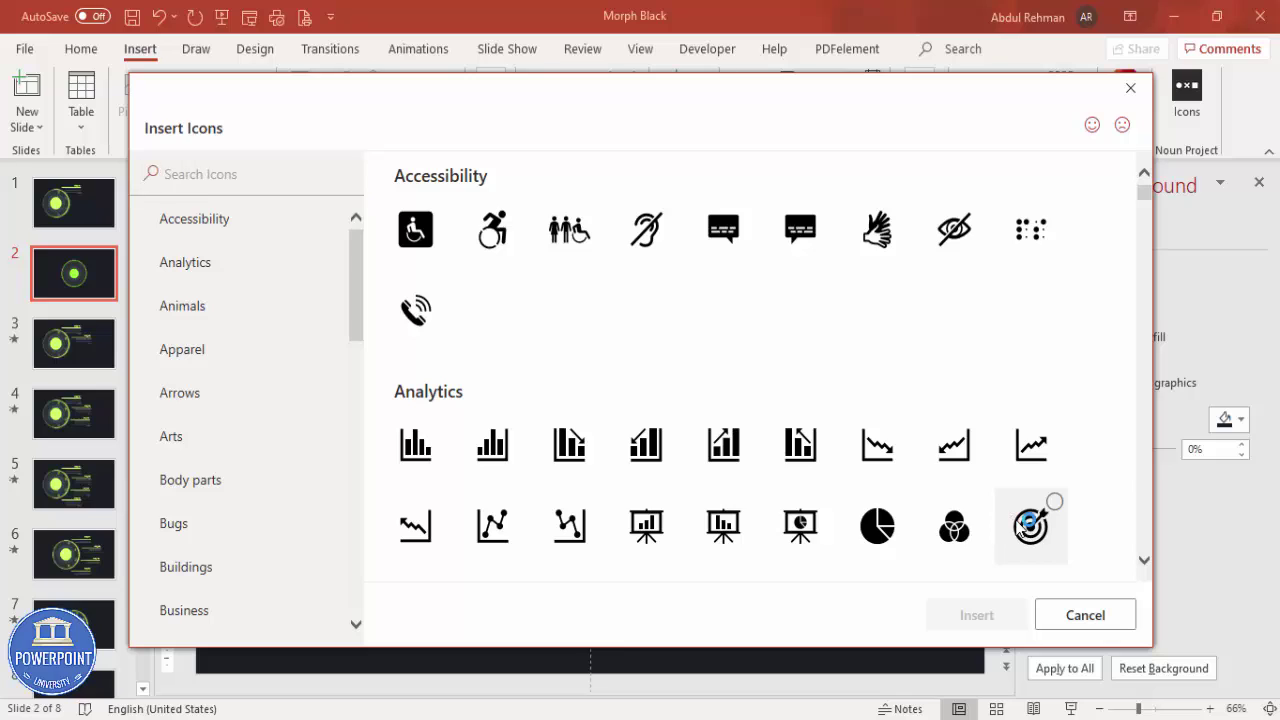
{"action": "left_click", "coordinate": [1014, 524]}
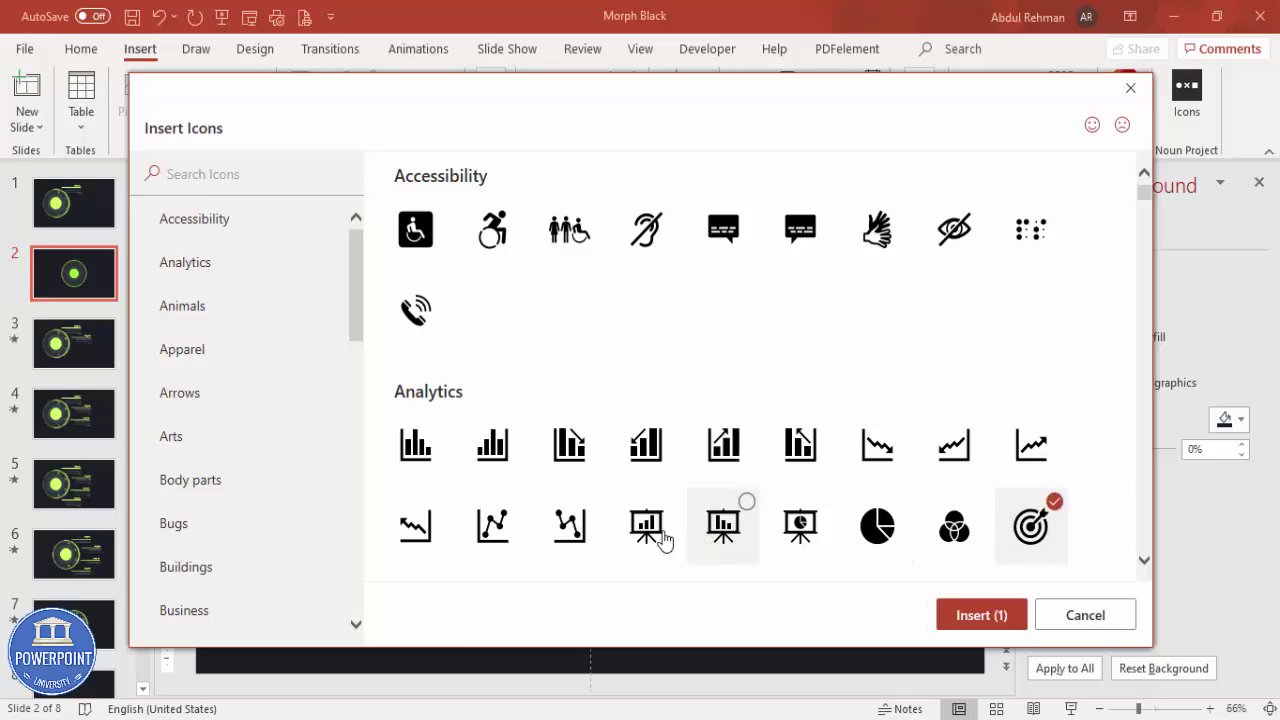
{"action": "left_click", "coordinate": [735, 460]}
{"action": "scroll", "coordinate": [843, 474], "scroll_direction": "down", "scroll_amount": 1}
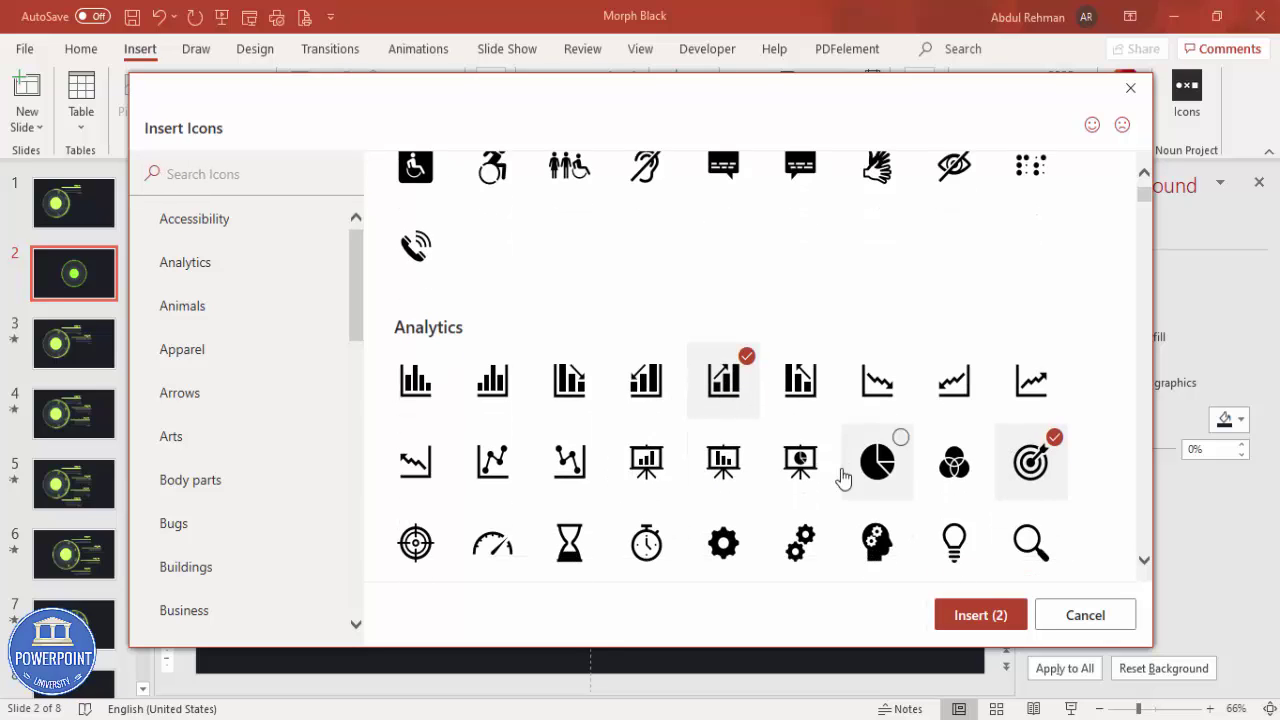
{"action": "left_click", "coordinate": [727, 549]}
{"action": "left_click", "coordinate": [873, 535]}
{"action": "left_click", "coordinate": [972, 560]}
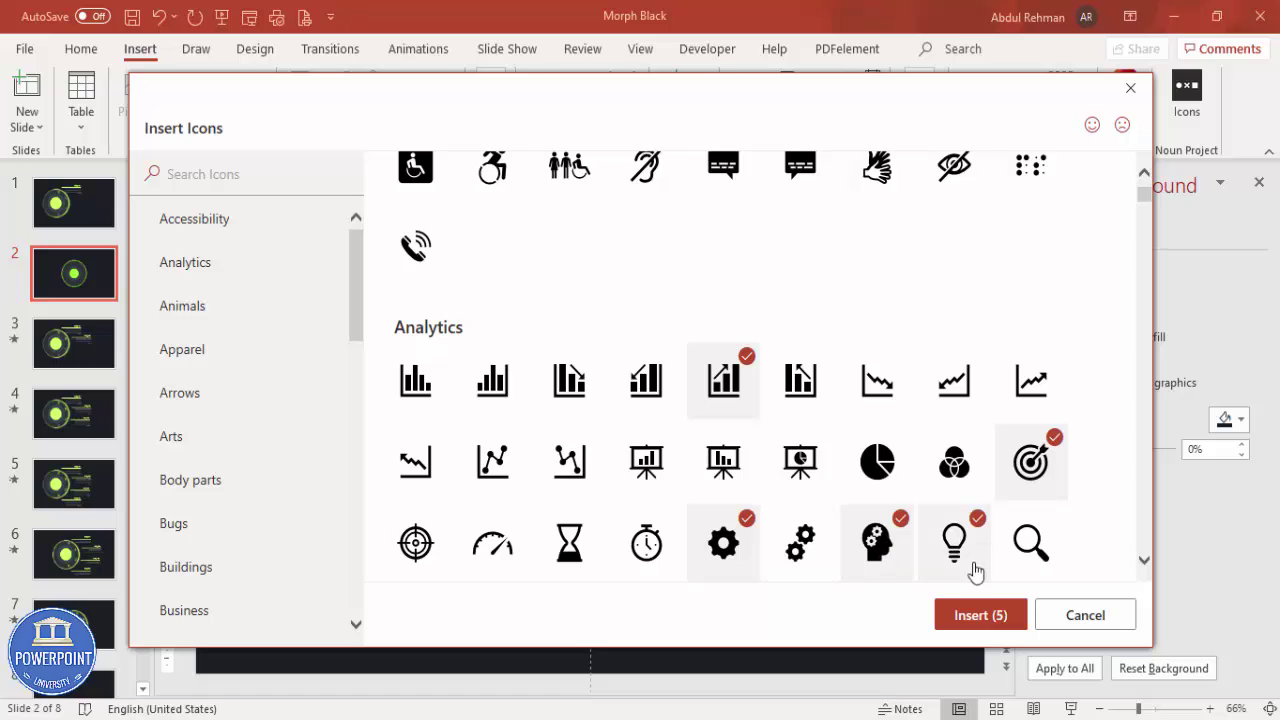
{"action": "left_click", "coordinate": [980, 615]}
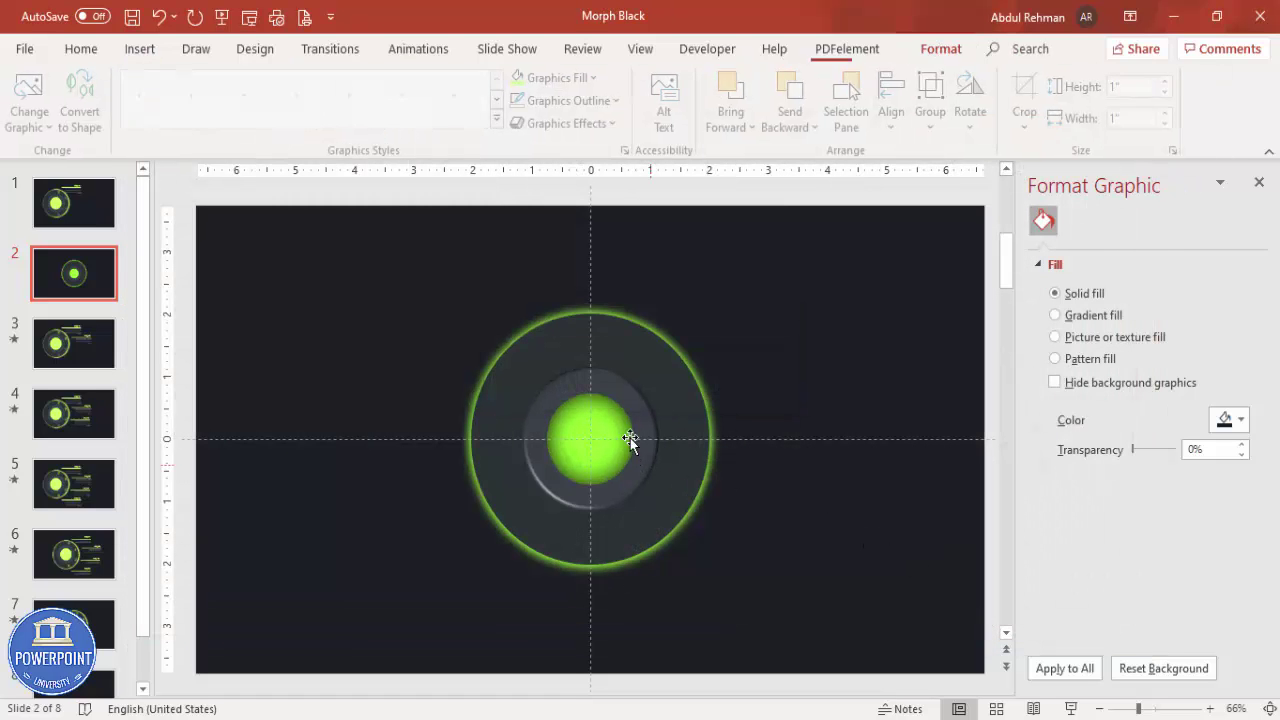
Move the stacked icons beside the ring and resize them to 0.5 inch
{"action": "left_click_drag", "start_coordinate": [609, 458], "coordinate": [809, 378]}
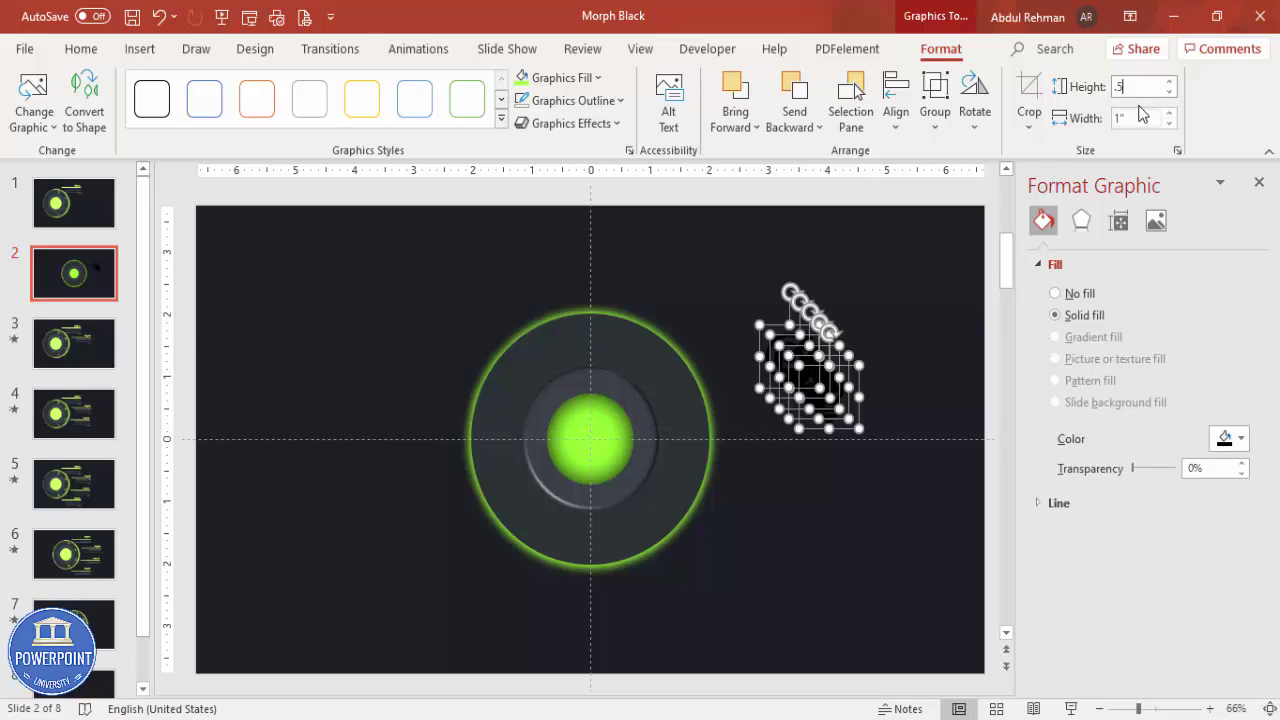
{"action": "type", "text": ".5"}
{"action": "key", "text": "Return"}
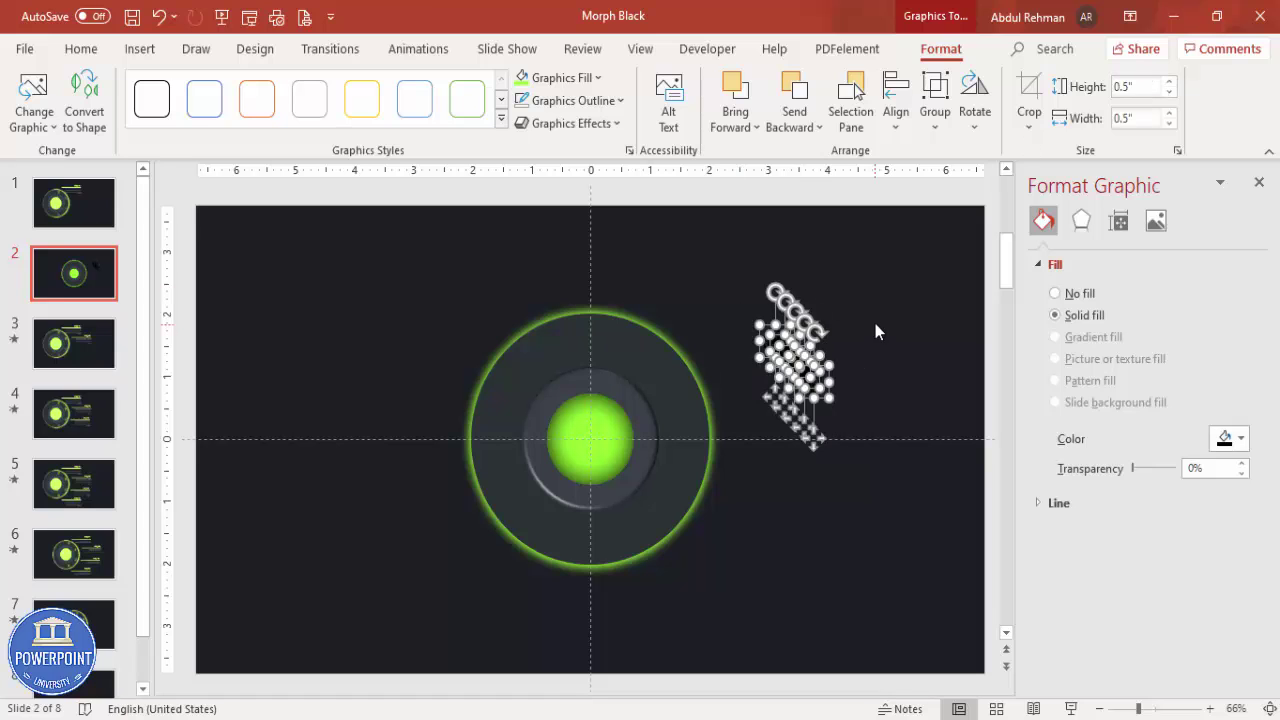
{"action": "left_click", "coordinate": [830, 335]}
Put the lightbulb in the lime centre, the chart at the top, the target upper right and the gear lower left
{"action": "left_click_drag", "start_coordinate": [808, 378], "coordinate": [588, 448]}
{"action": "left_click_drag", "start_coordinate": [784, 350], "coordinate": [672, 398]}
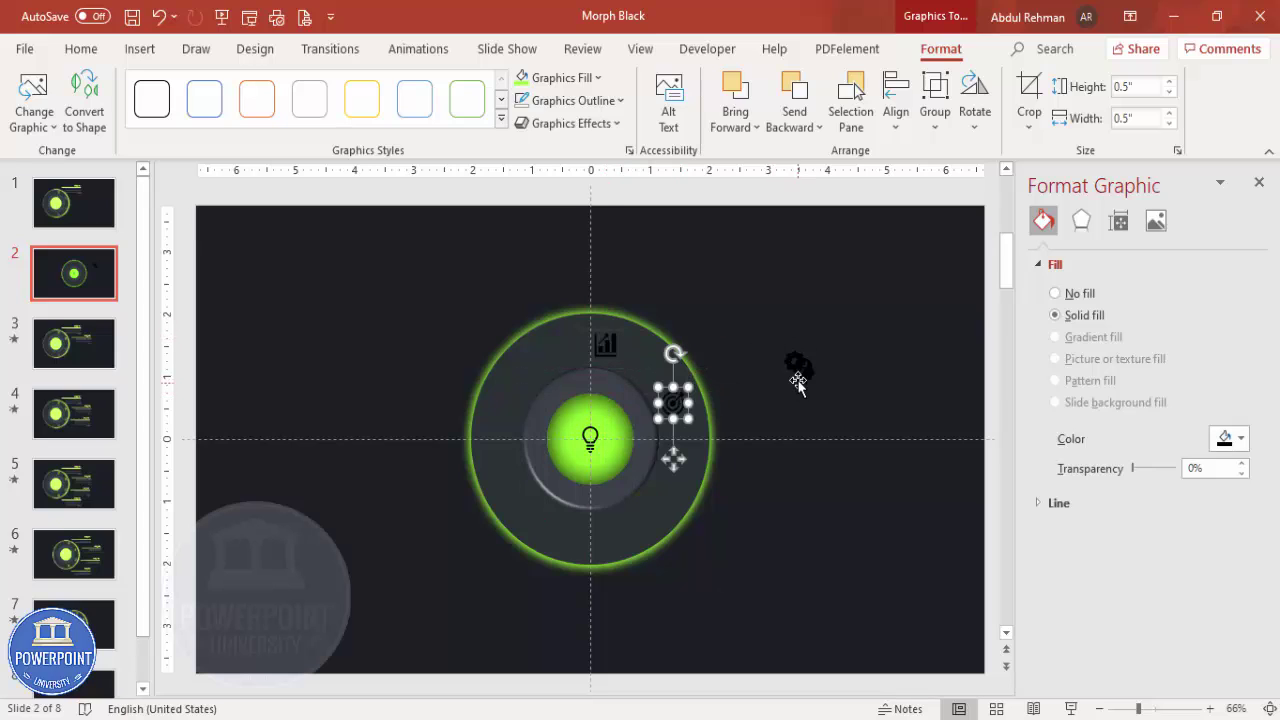
{"action": "left_click_drag", "start_coordinate": [800, 376], "coordinate": [672, 490]}
{"action": "left_click_drag", "start_coordinate": [800, 376], "coordinate": [627, 540]}
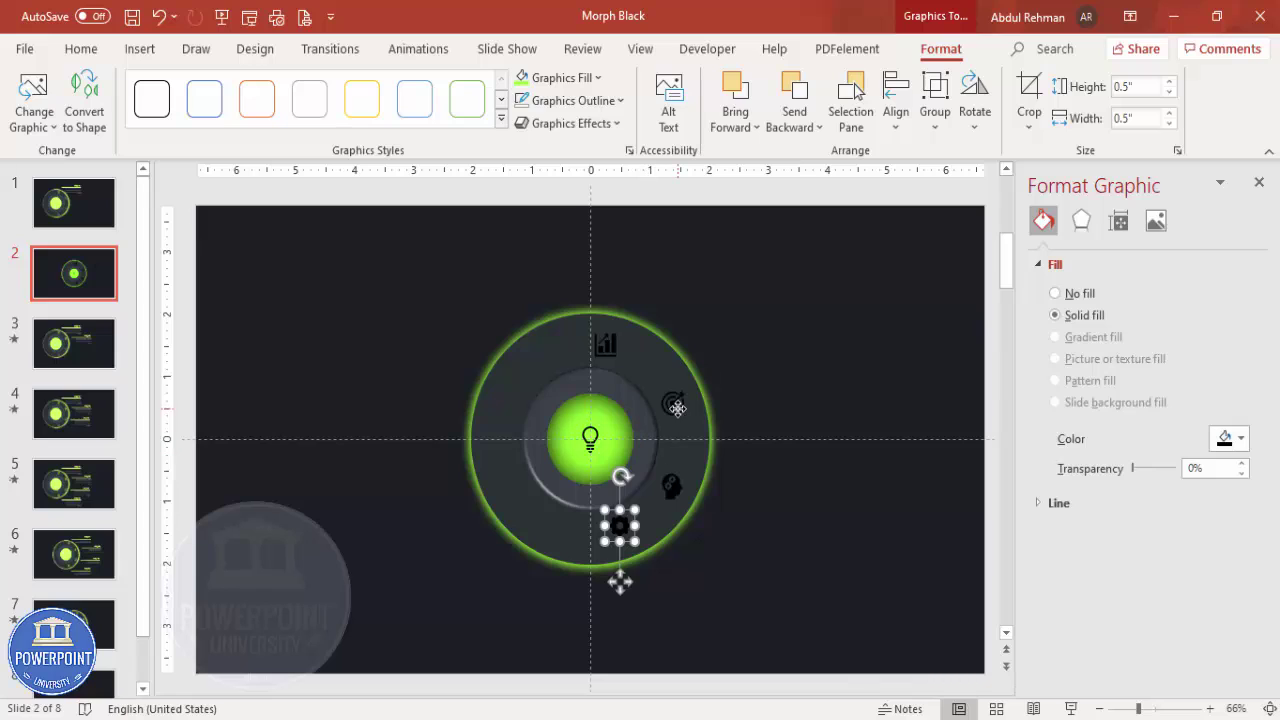
{"action": "left_click_drag", "start_coordinate": [673, 403], "coordinate": [672, 395]}
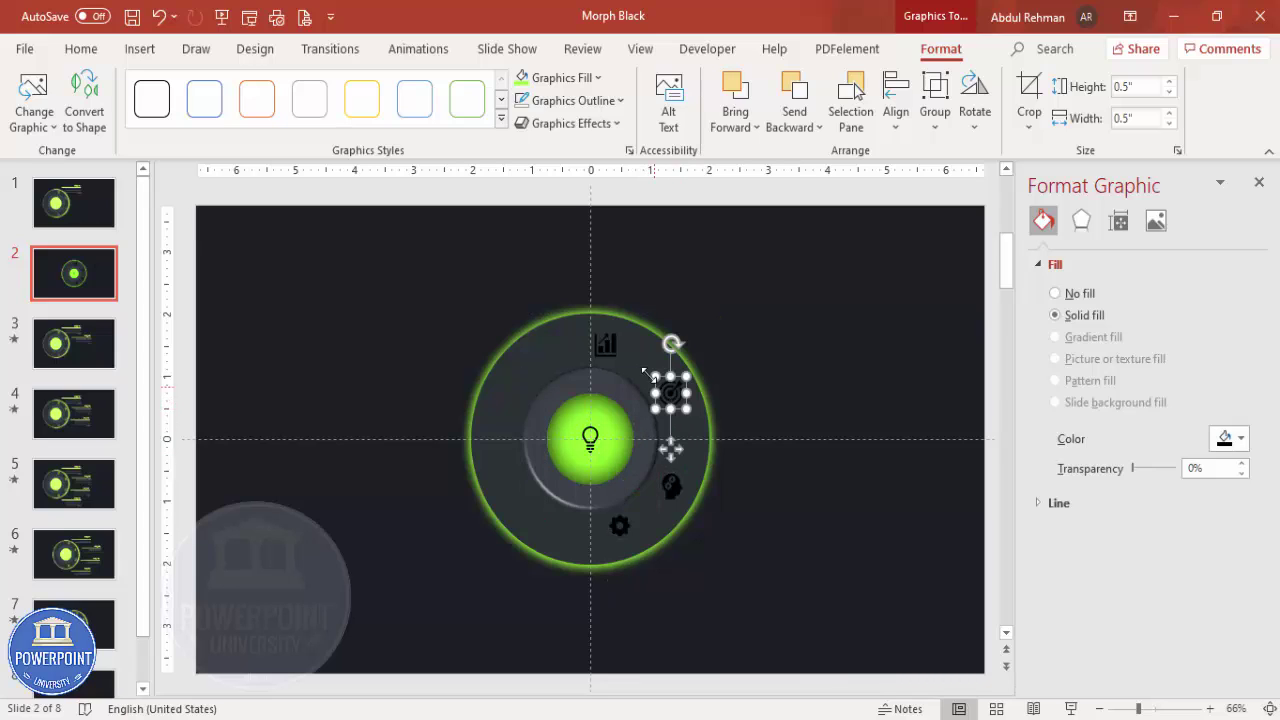
Fill the top bar chart icon green and give it a green glow preset
{"action": "left_click", "coordinate": [614, 345]}
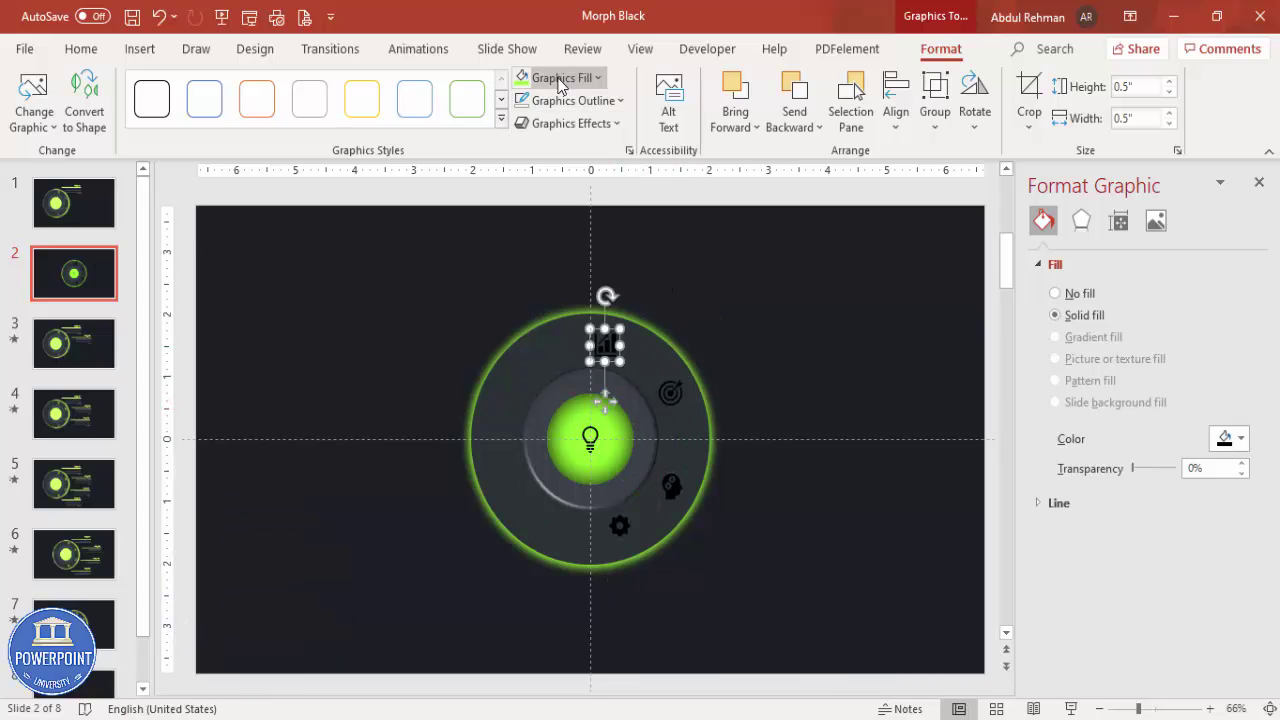
{"action": "left_click", "coordinate": [523, 78]}
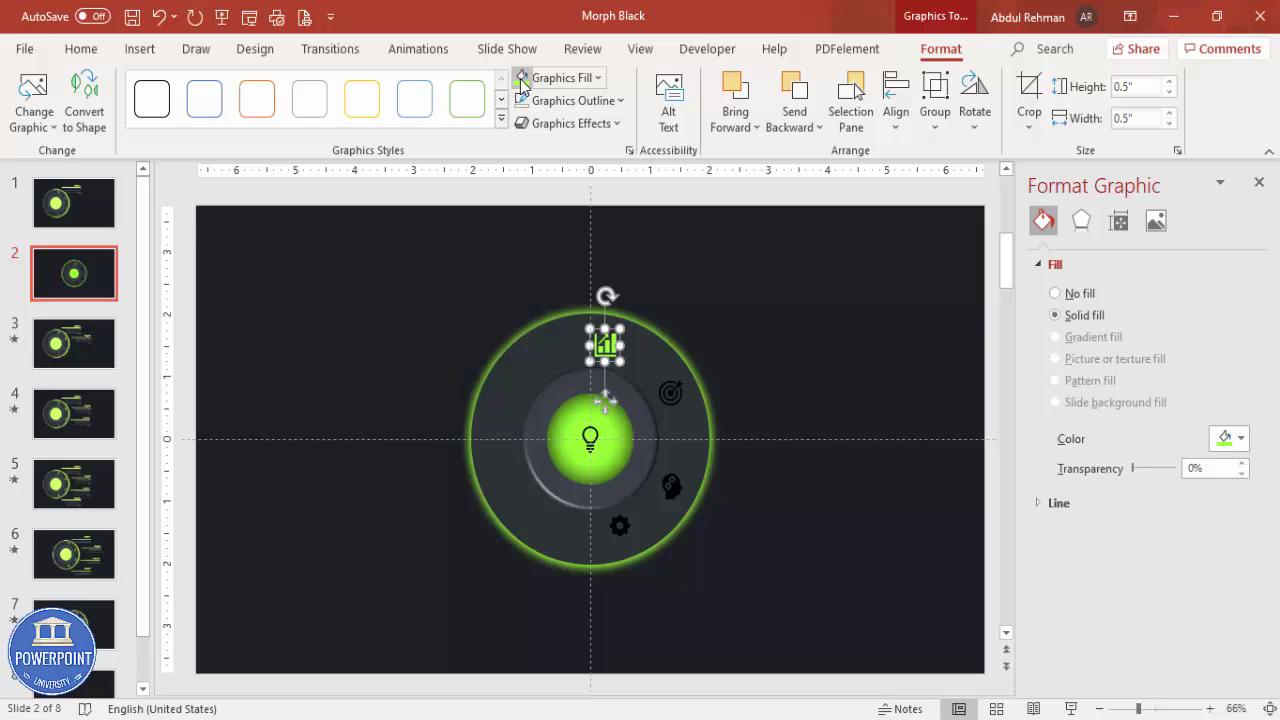
{"action": "left_click", "coordinate": [1087, 228]}
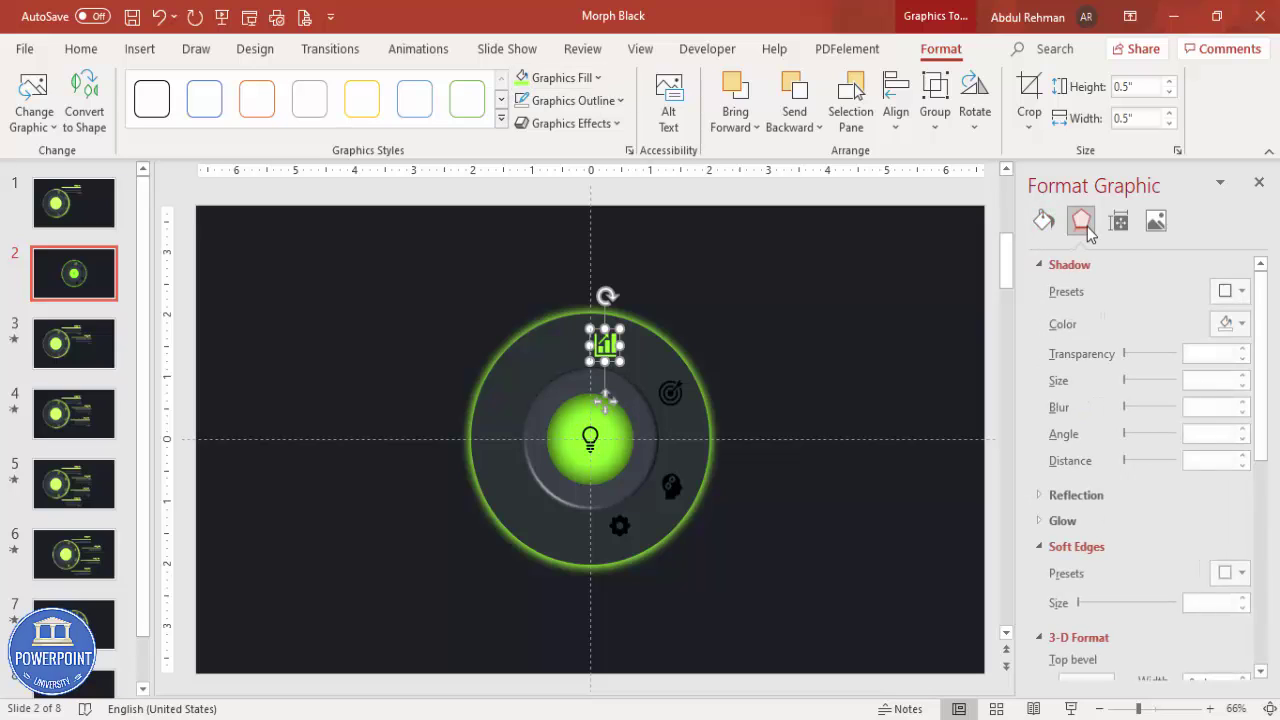
{"action": "left_click", "coordinate": [1036, 266]}
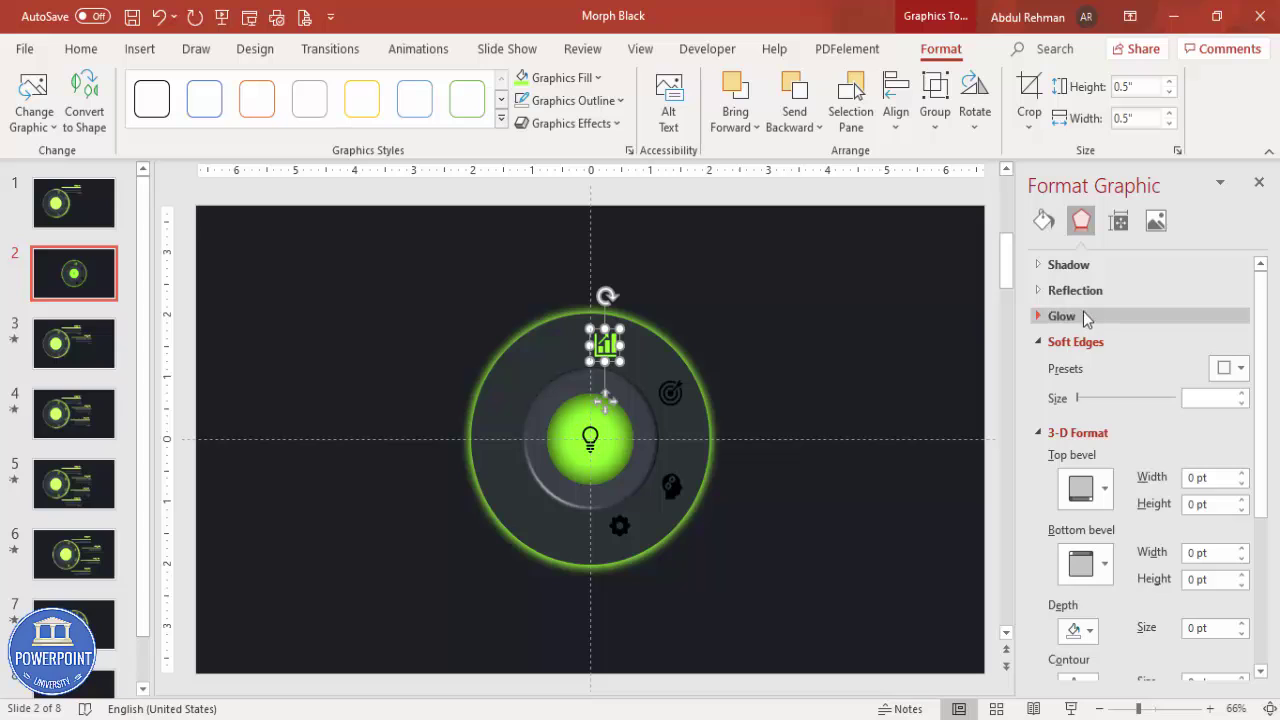
{"action": "left_click", "coordinate": [1083, 311]}
{"action": "left_click", "coordinate": [1228, 344]}
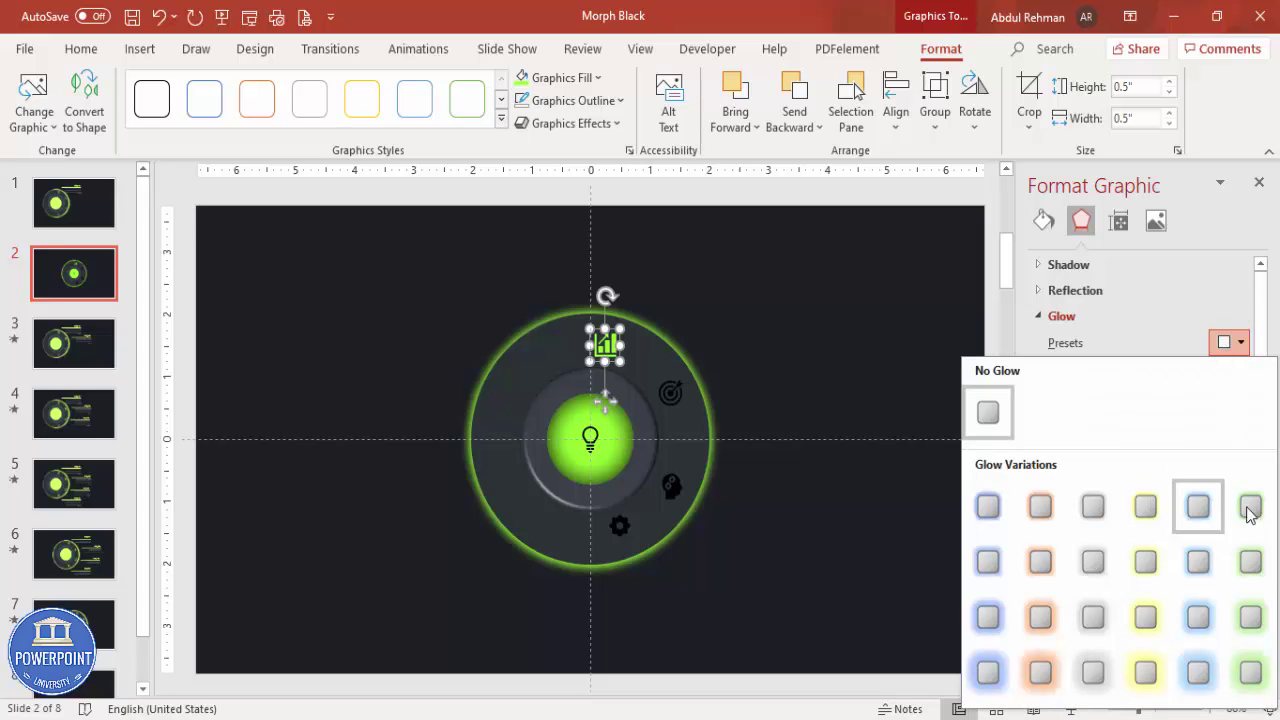
{"action": "left_click", "coordinate": [1262, 510]}
{"action": "left_click", "coordinate": [810, 340]}
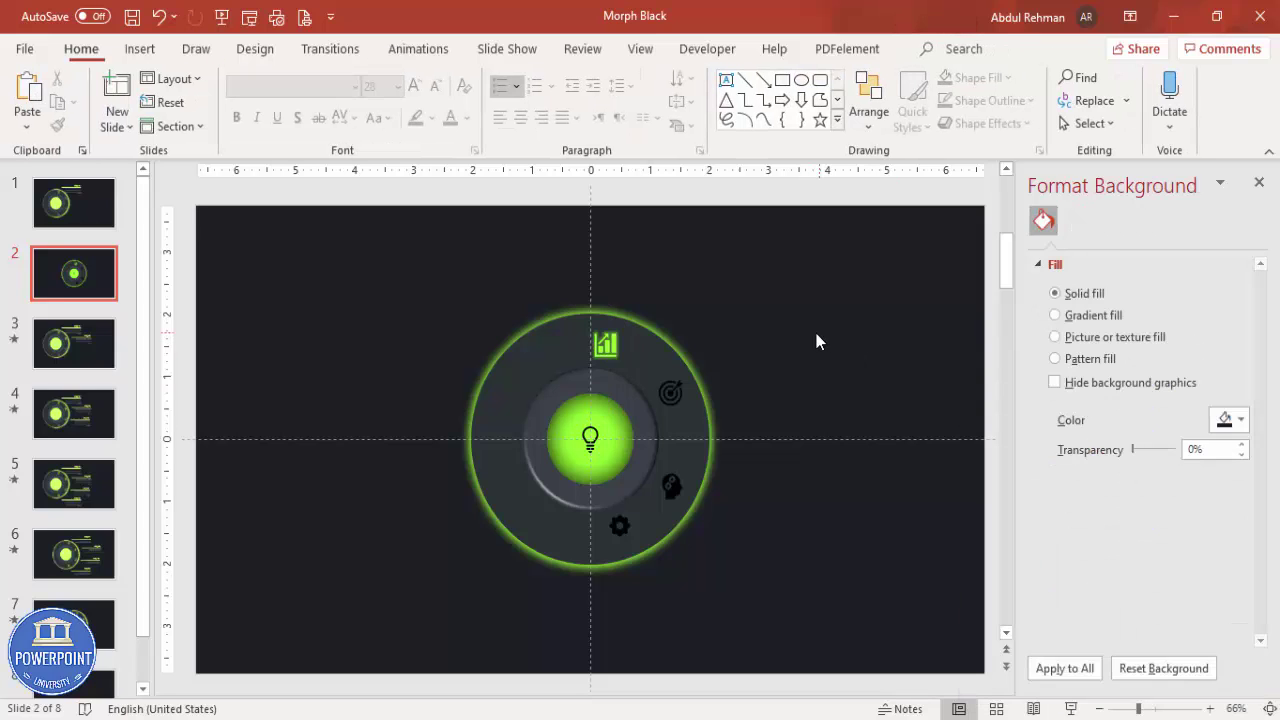
{"action": "left_click", "coordinate": [670, 392]}
Fill the target, head and gear icons with a grey theme colour
{"action": "left_click", "coordinate": [672, 489], "text": "shift"}
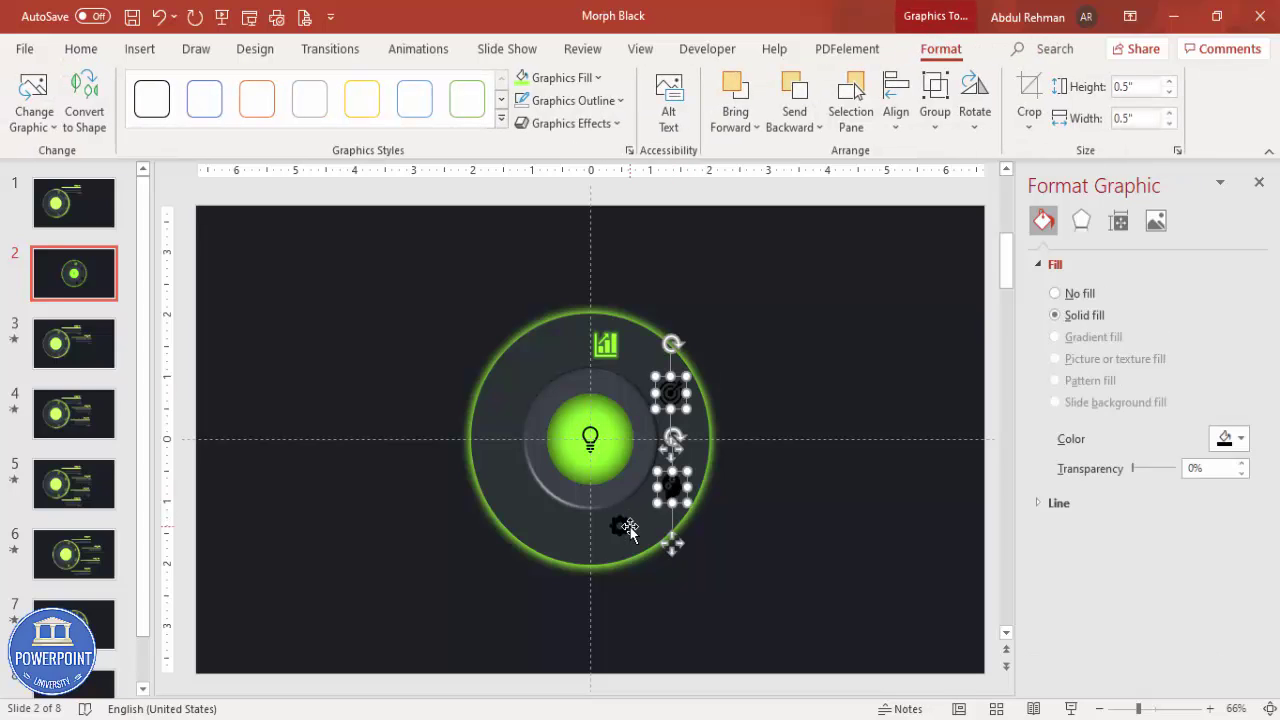
{"action": "left_click", "coordinate": [620, 525], "text": "shift"}
{"action": "left_click", "coordinate": [584, 82]}
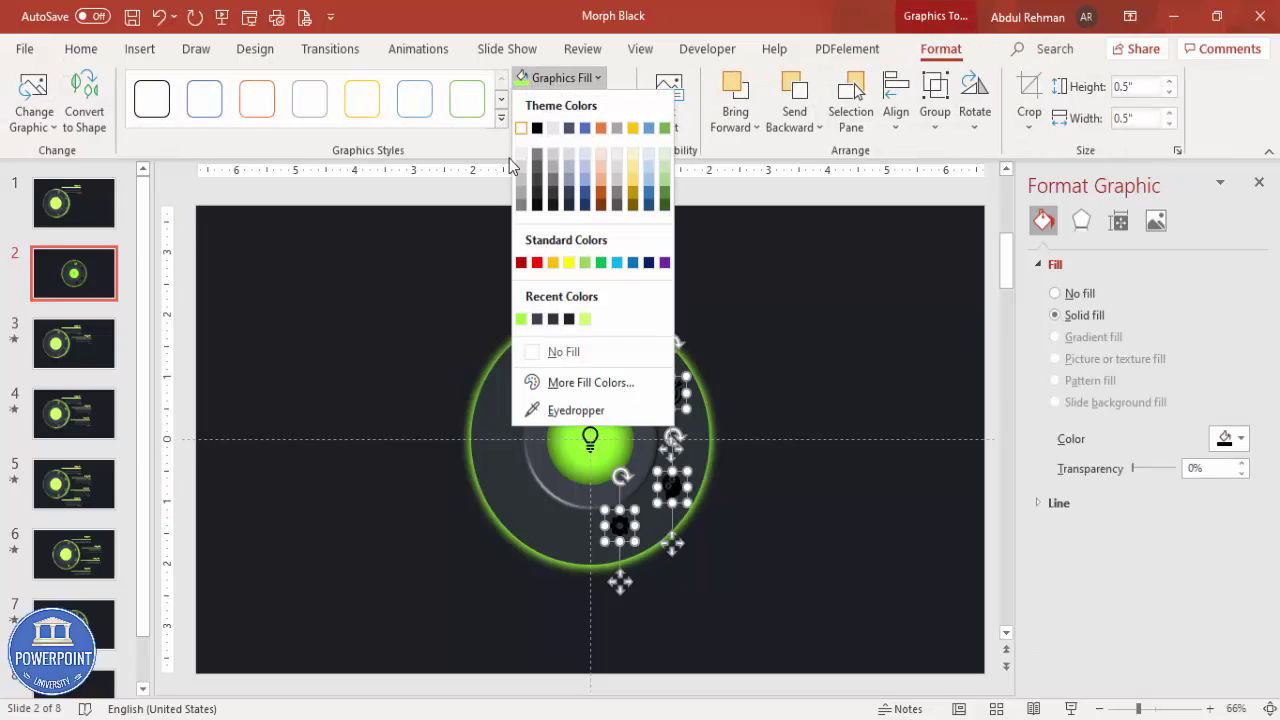
{"action": "left_click", "coordinate": [519, 205]}
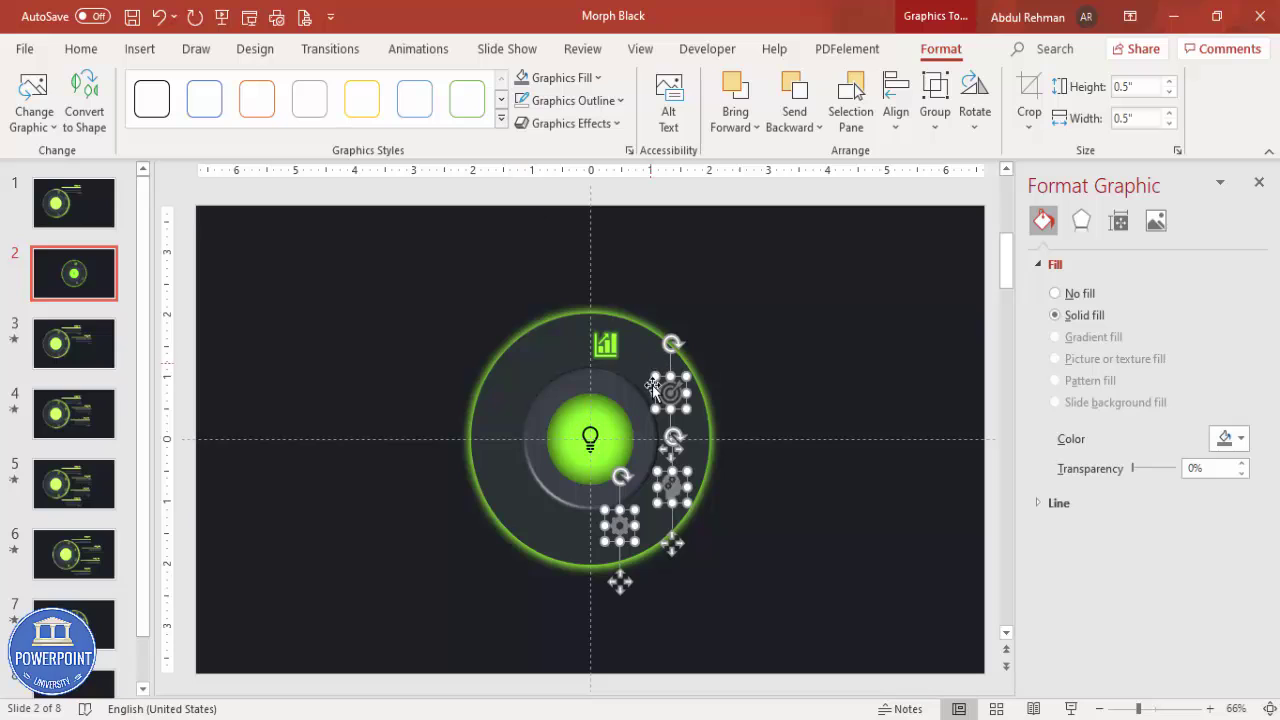
{"action": "left_click", "coordinate": [745, 362]}
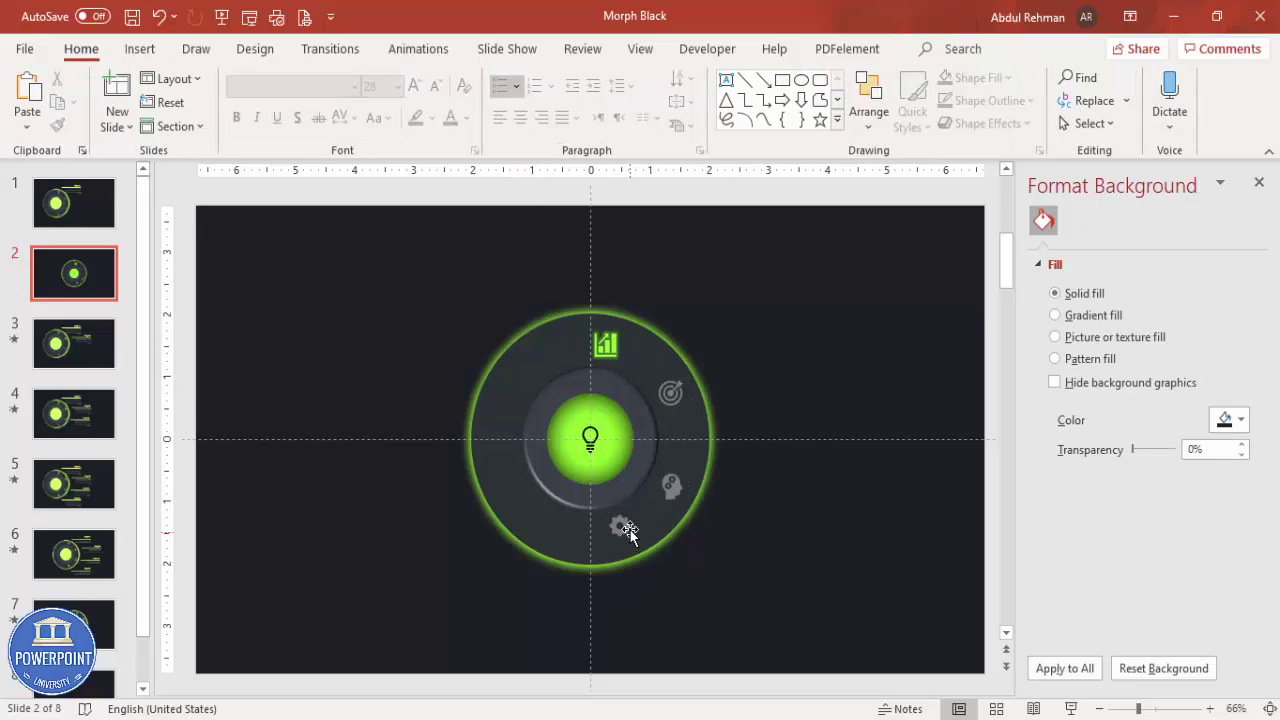
Nudge the gear icon slightly down-left on the ring
{"action": "left_click_drag", "start_coordinate": [620, 525], "coordinate": [606, 536]}
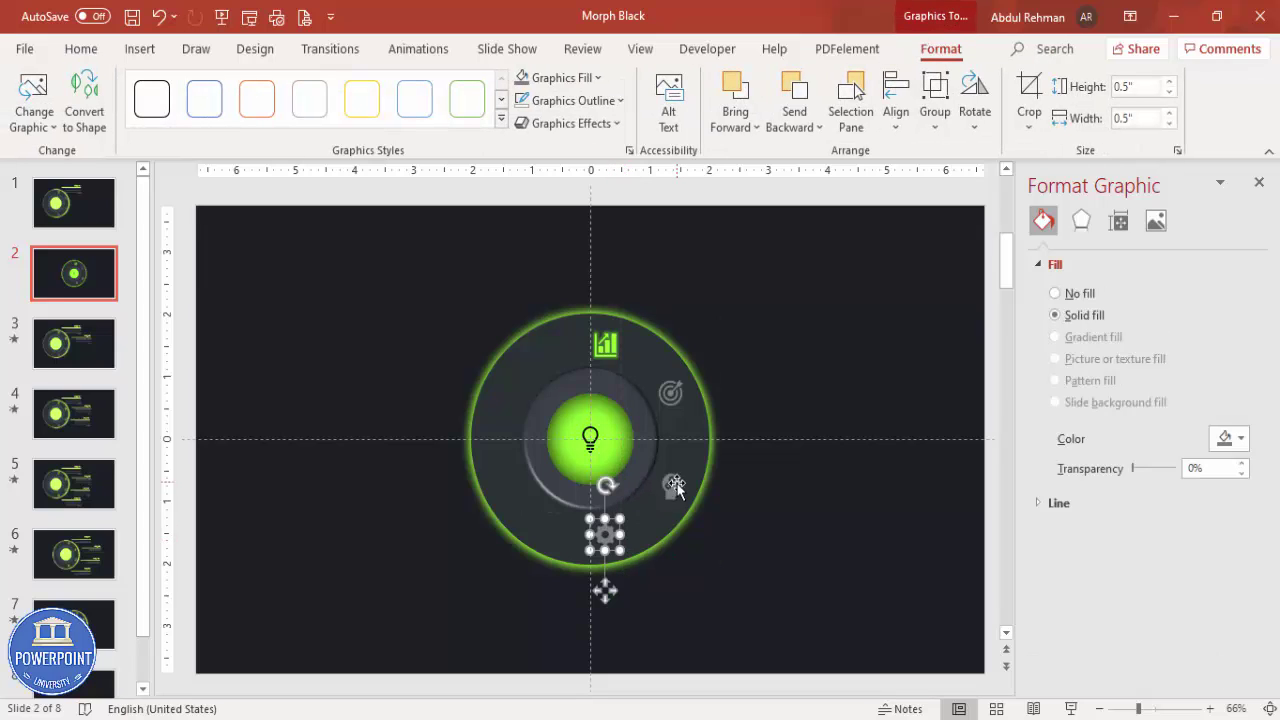
{"action": "left_click", "coordinate": [670, 486]}
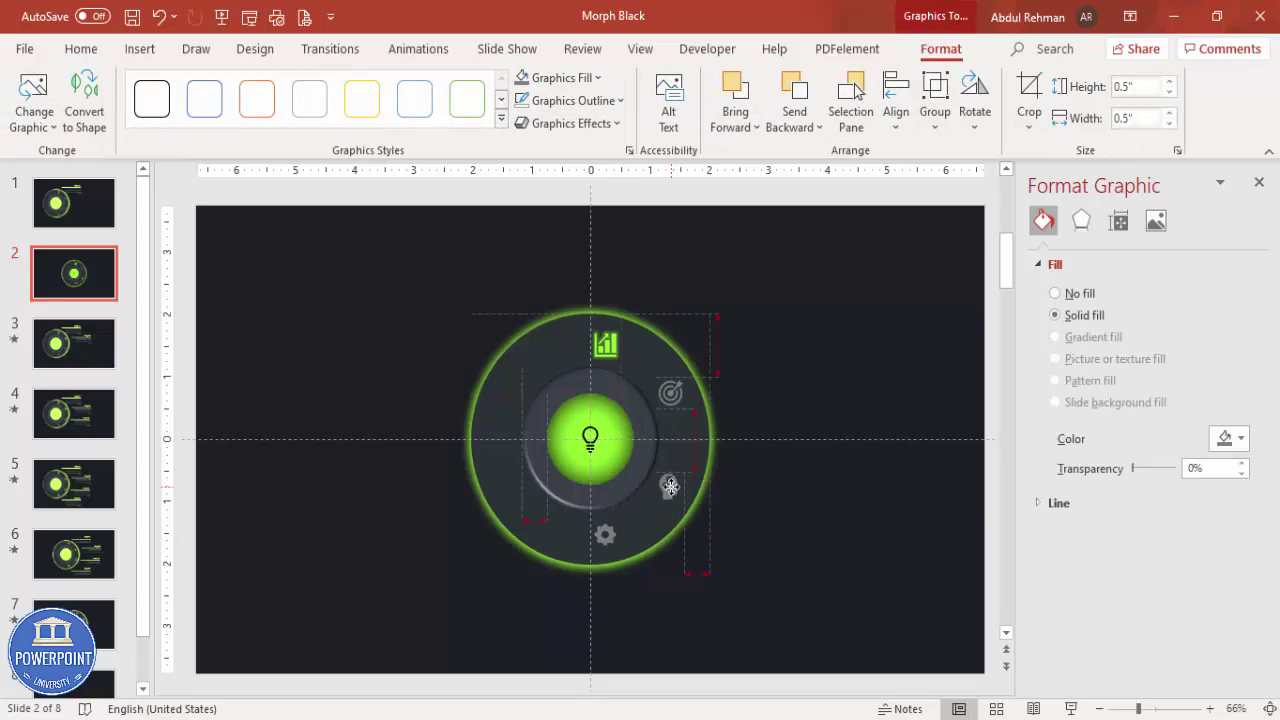
{"action": "left_click", "coordinate": [769, 364]}
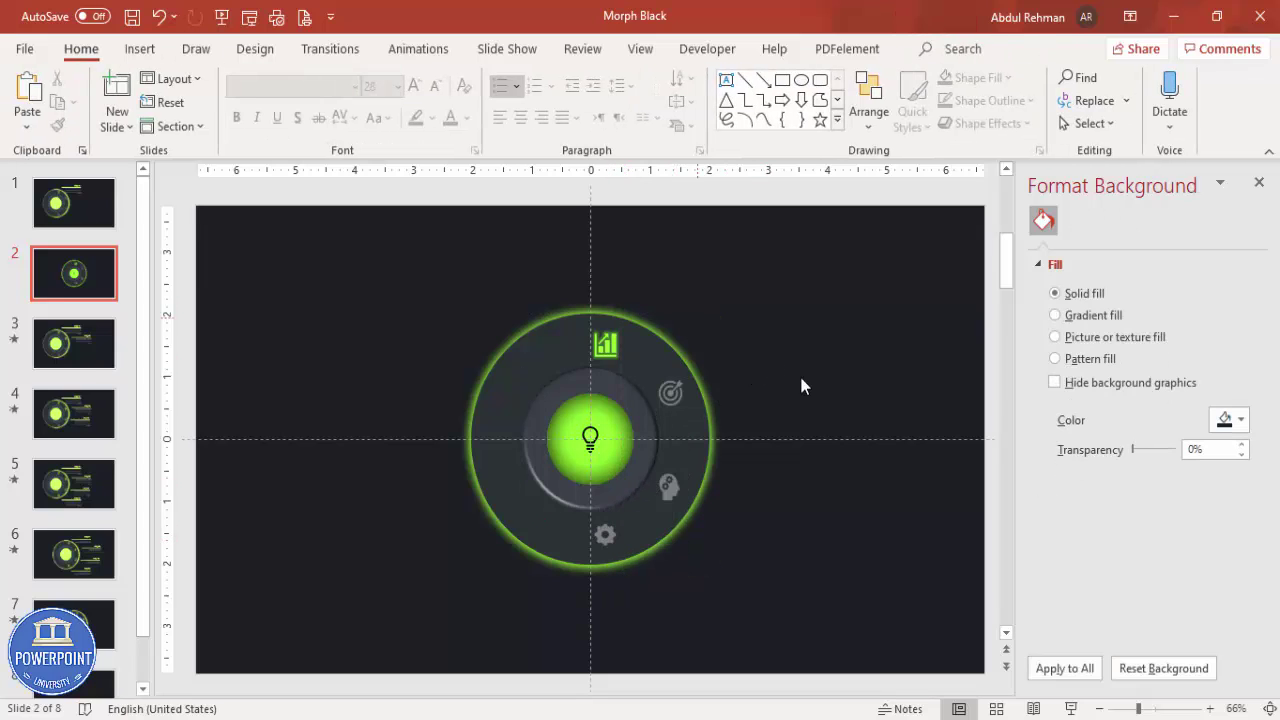
{"action": "left_click", "coordinate": [139, 49]}
Draw a small isosceles triangle just above the central bulb
{"action": "left_click", "coordinate": [303, 100]}
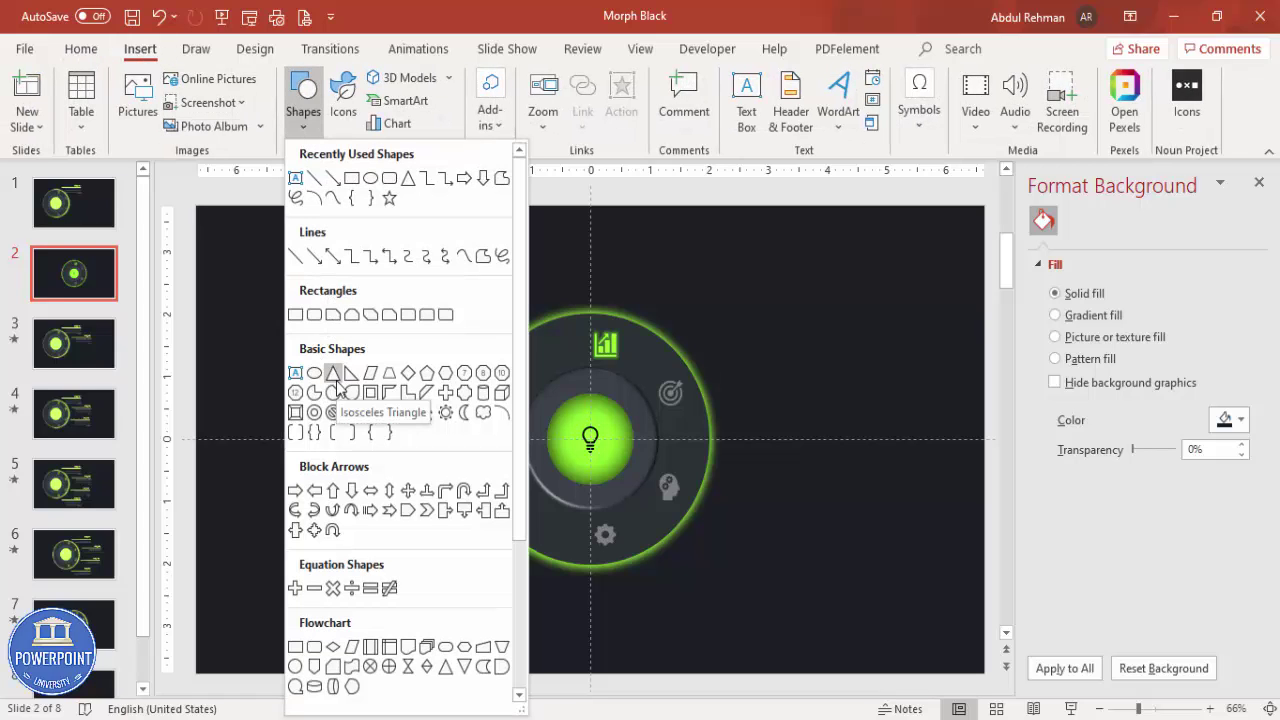
{"action": "left_click", "coordinate": [333, 374]}
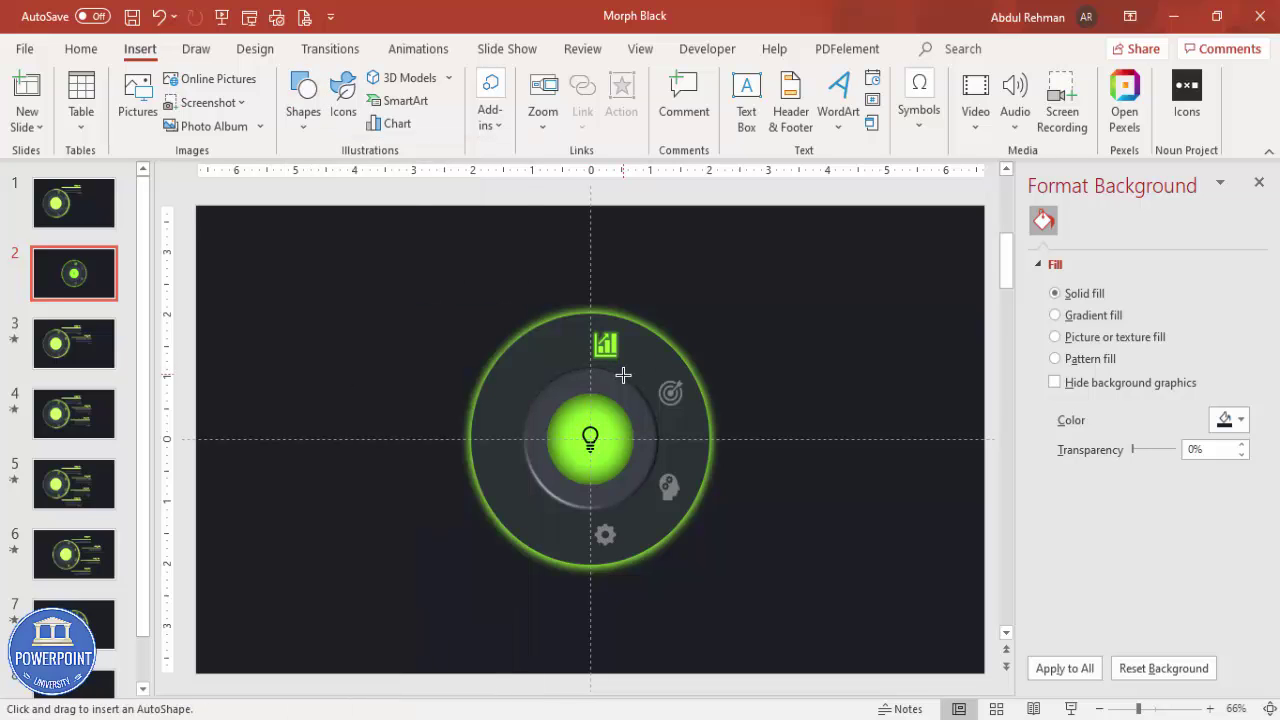
{"action": "left_click_drag", "start_coordinate": [614, 405], "coordinate": [618, 410]}
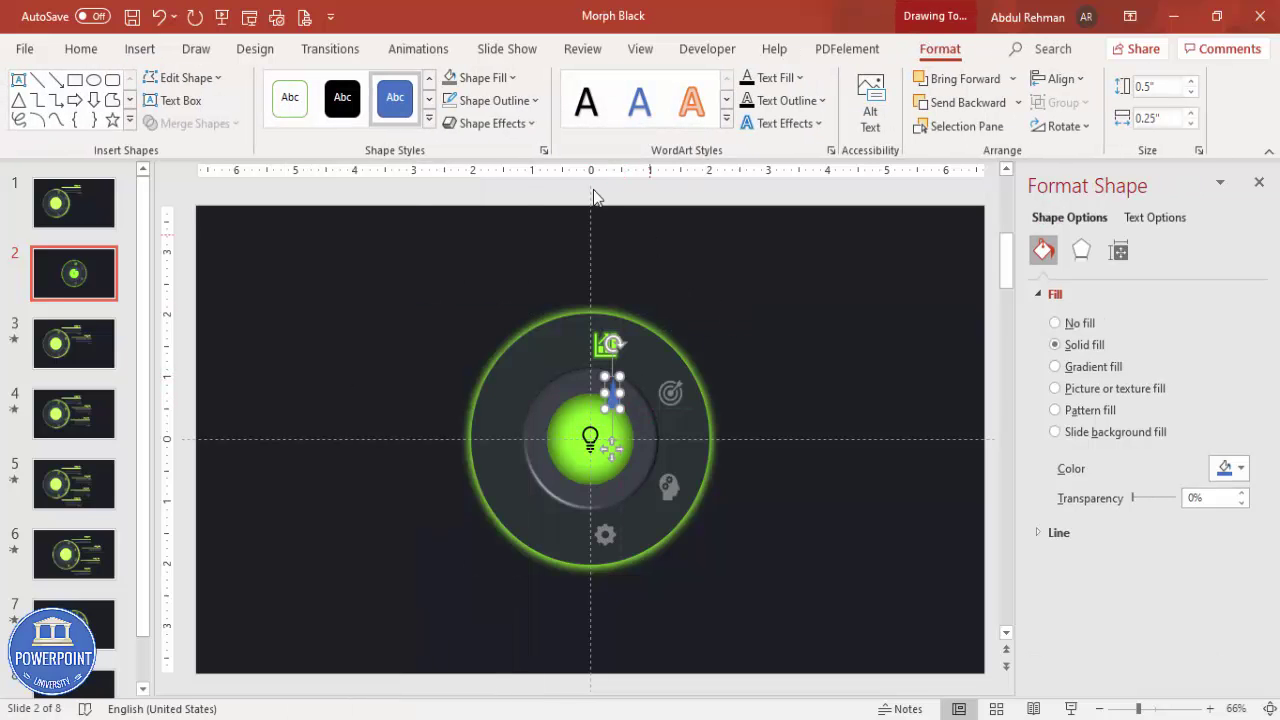
Remove the triangle's outline and fill it light green from Recent Colors
{"action": "left_click", "coordinate": [495, 100]}
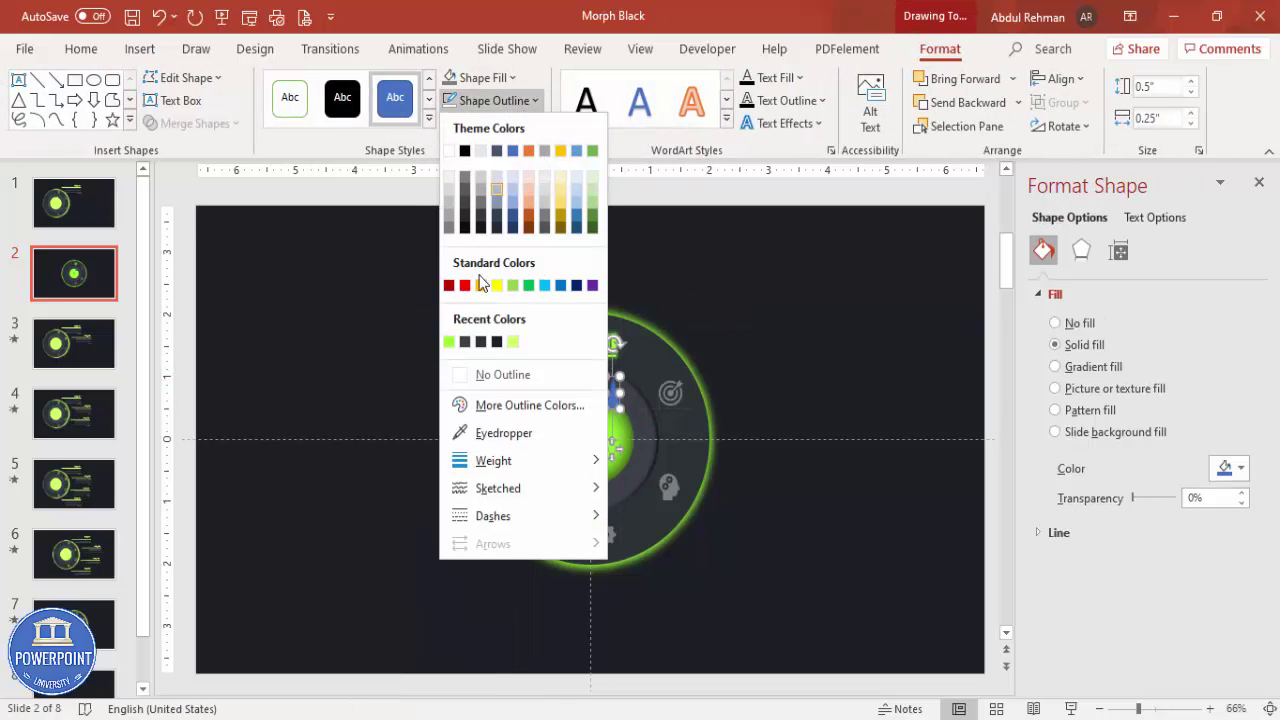
{"action": "left_click", "coordinate": [513, 377]}
{"action": "left_click", "coordinate": [485, 77]}
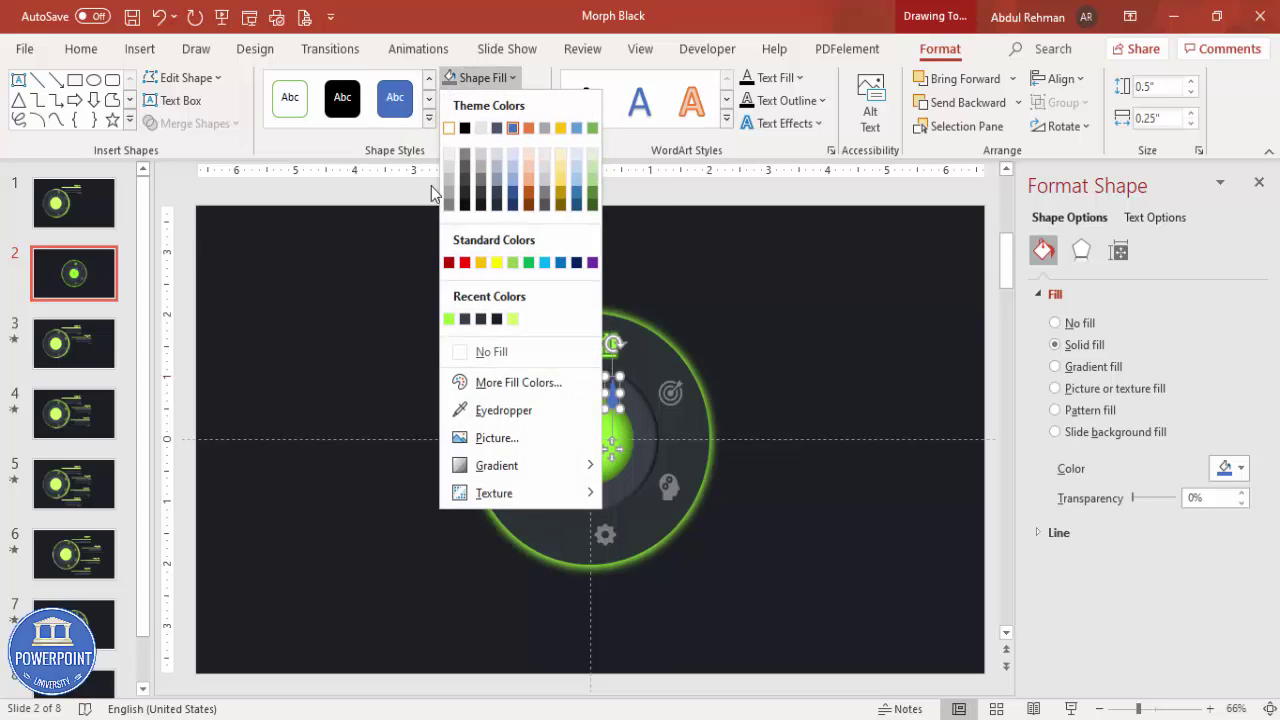
{"action": "left_click", "coordinate": [449, 319]}
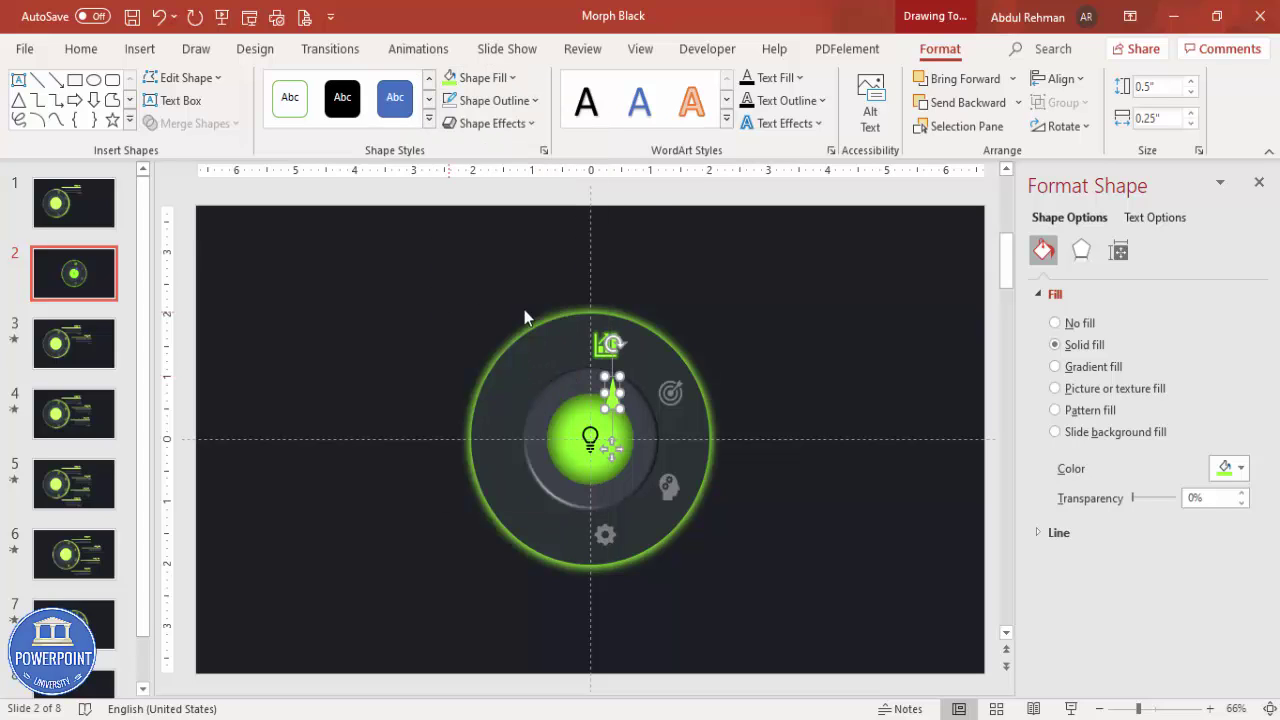
{"action": "left_click", "coordinate": [1167, 709]}
Stretch the triangle upward into a thin spike, tilt it slightly clockwise and nudge it down-left
{"action": "left_click_drag", "start_coordinate": [561, 479], "coordinate": [557, 451]}
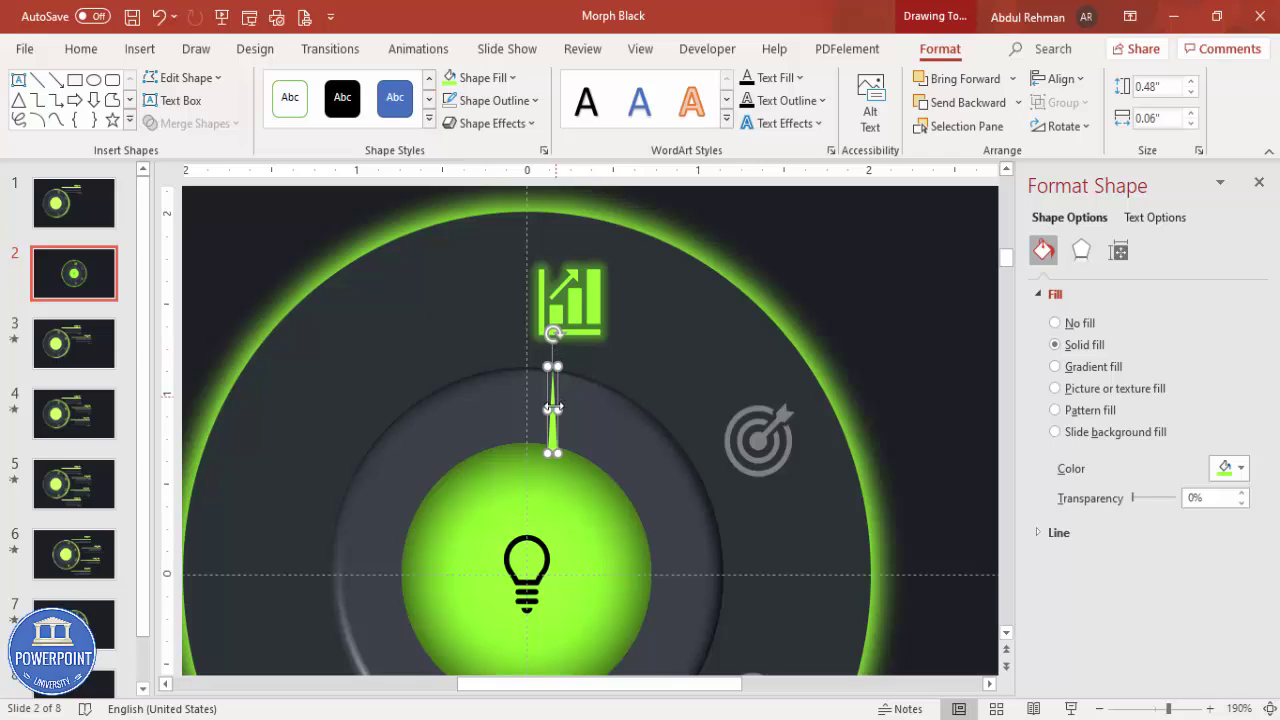
{"action": "left_click_drag", "start_coordinate": [555, 336], "coordinate": [565, 333]}
{"action": "left_click_drag", "start_coordinate": [550, 432], "coordinate": [546, 436]}
{"action": "left_click", "coordinate": [561, 487]}
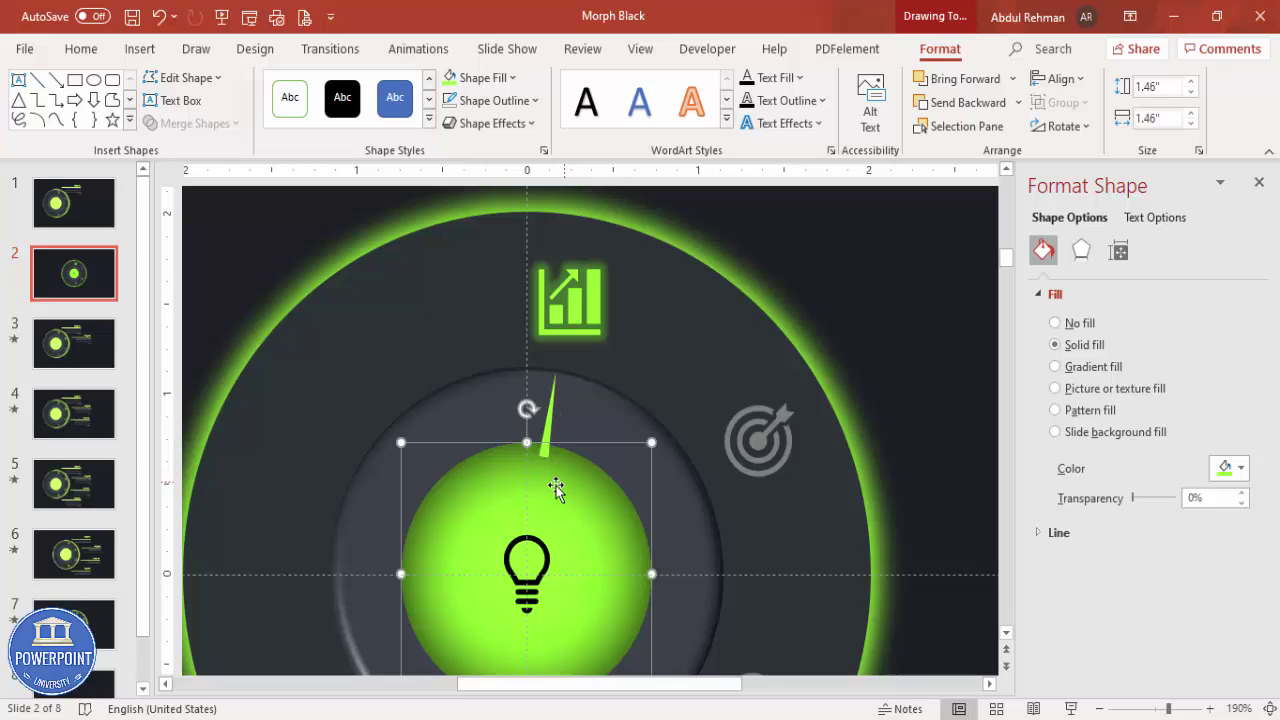
Bring the bulb icon to the front of the other shapes
{"action": "left_click", "coordinate": [527, 562]}
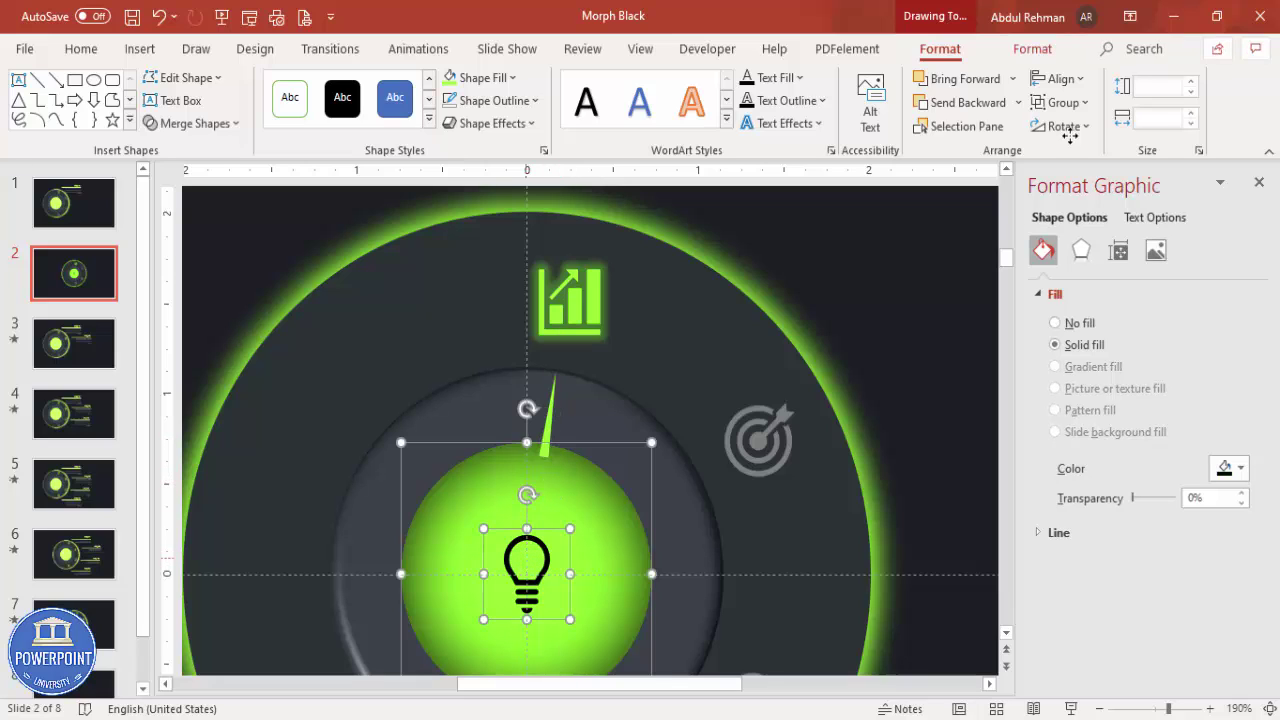
{"action": "left_click", "coordinate": [1012, 78]}
{"action": "left_click", "coordinate": [981, 133]}
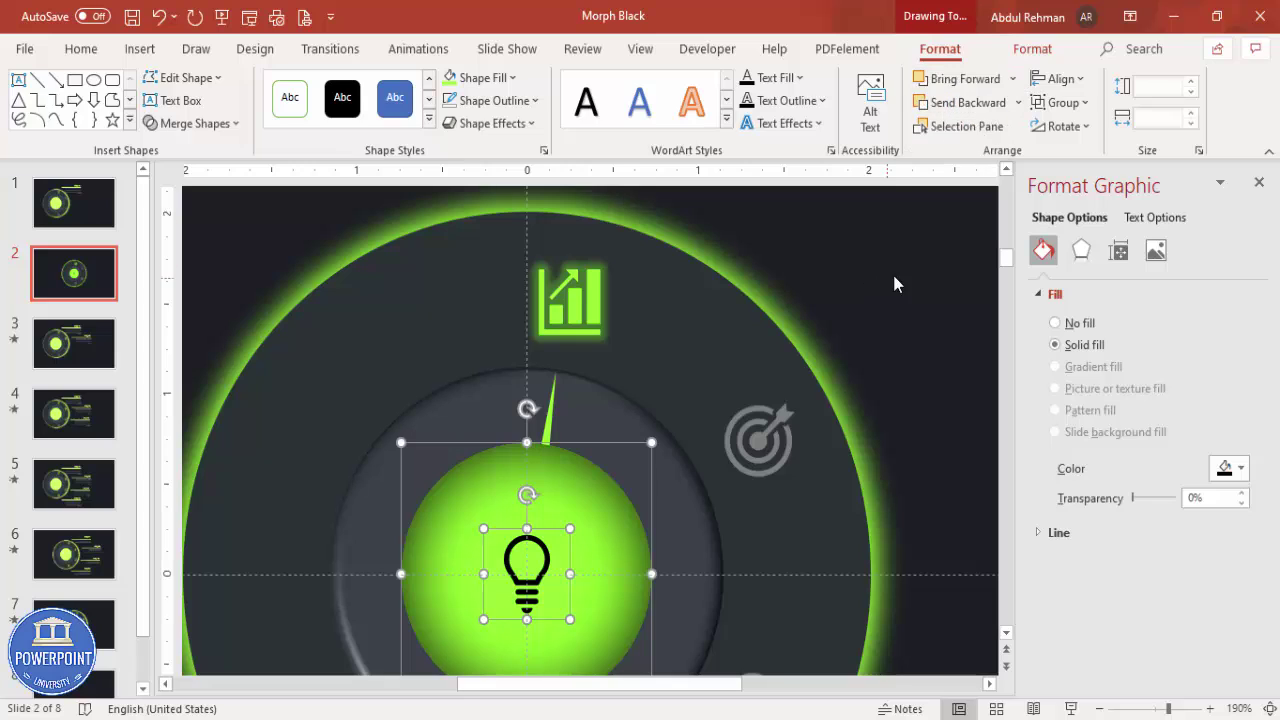
{"action": "left_click", "coordinate": [892, 271]}
Select the dark circle, then the green needle inside the group
{"action": "left_click", "coordinate": [549, 398]}
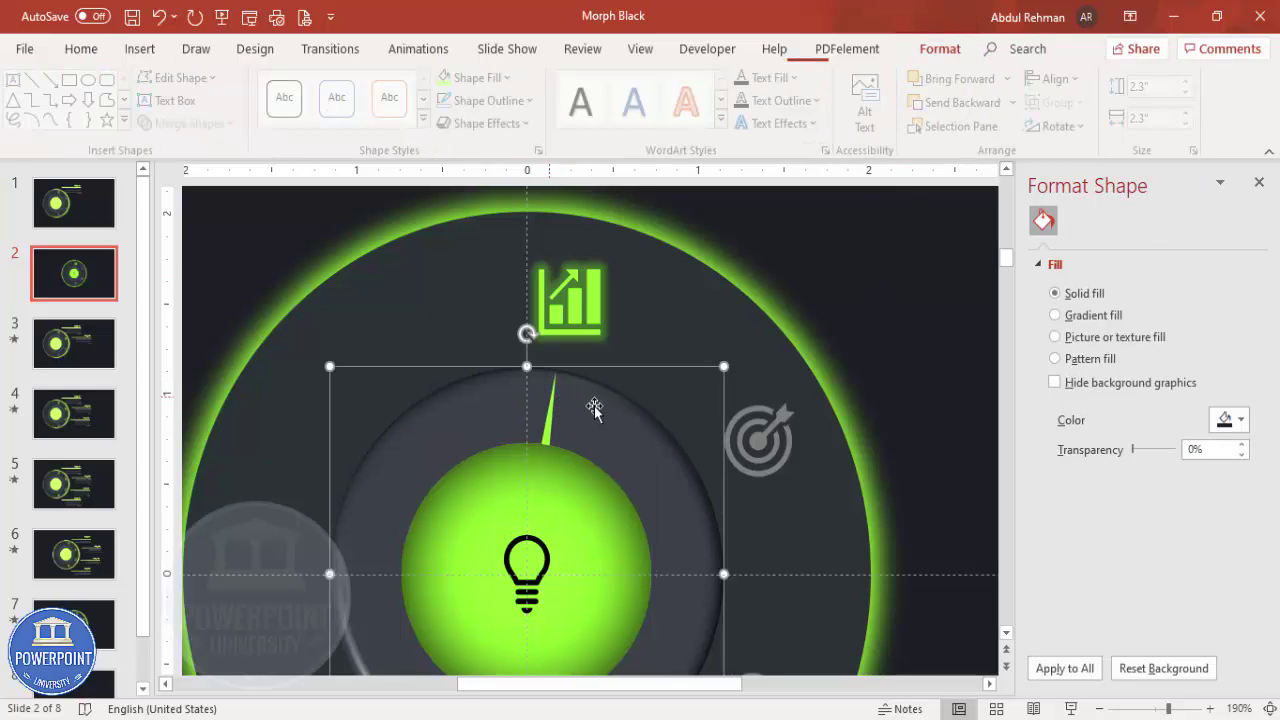
{"action": "key", "text": "Escape"}
{"action": "left_click", "coordinate": [557, 399]}
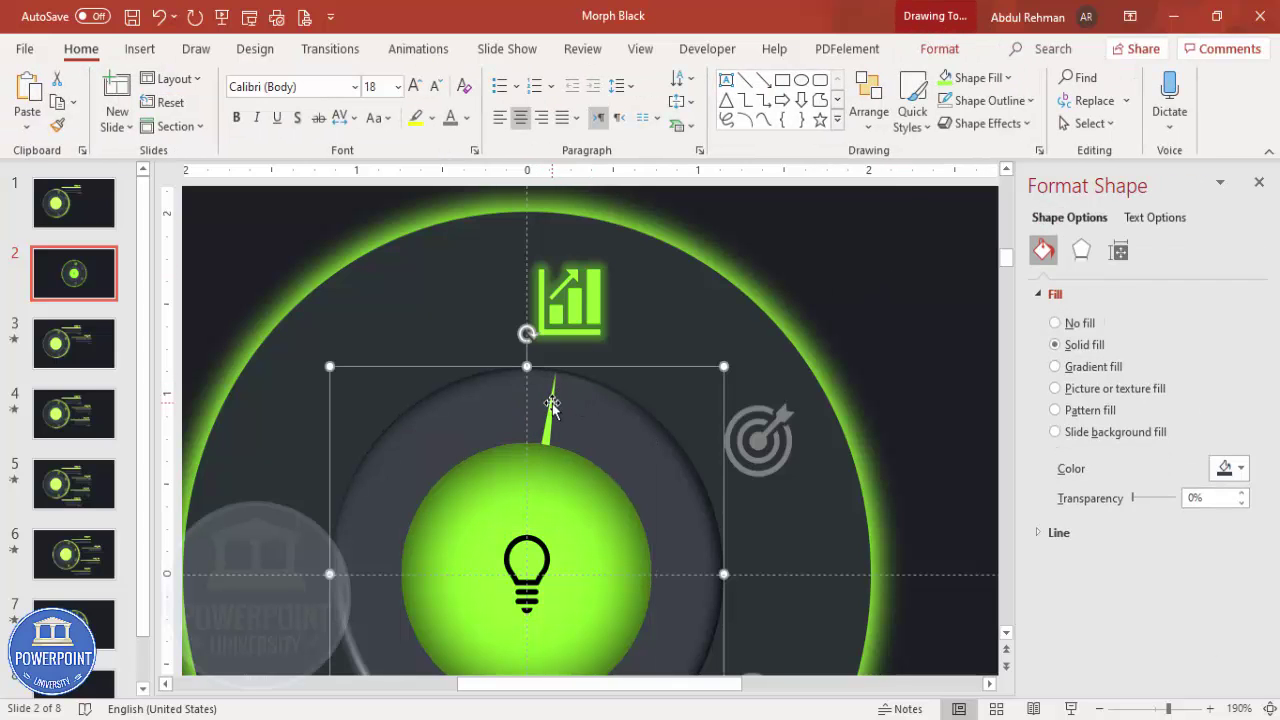
{"action": "left_click", "coordinate": [551, 400]}
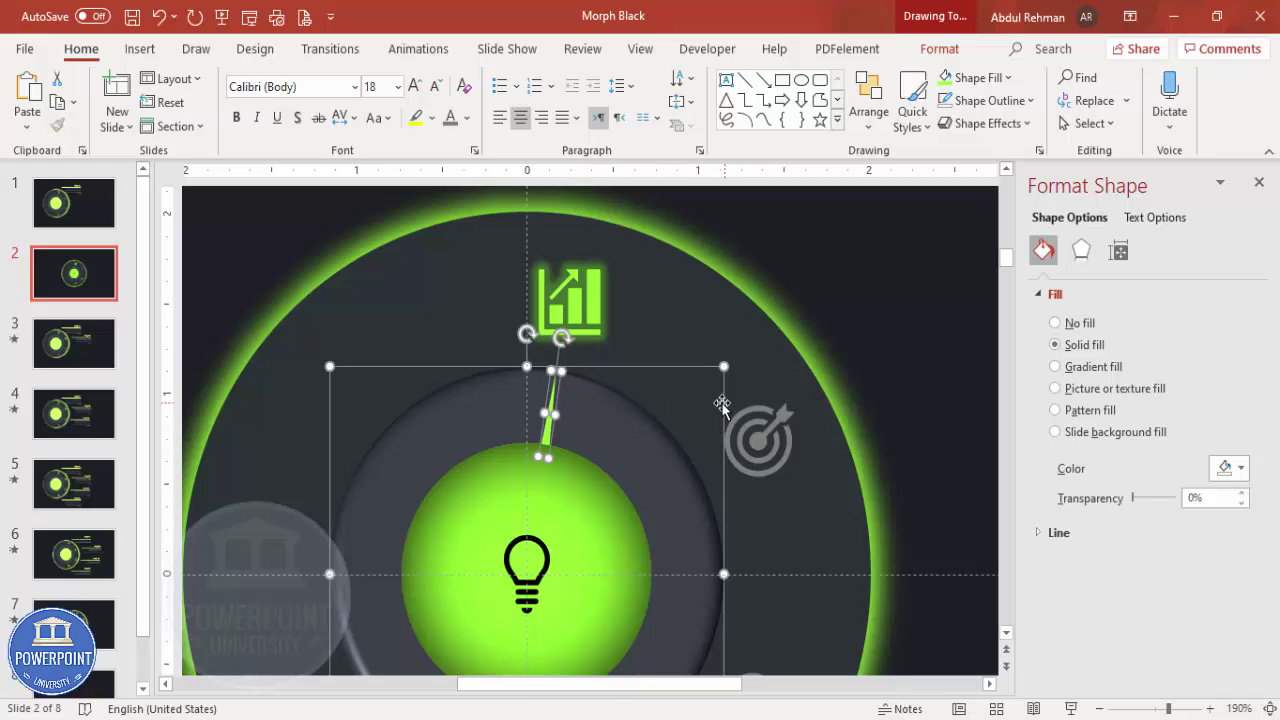